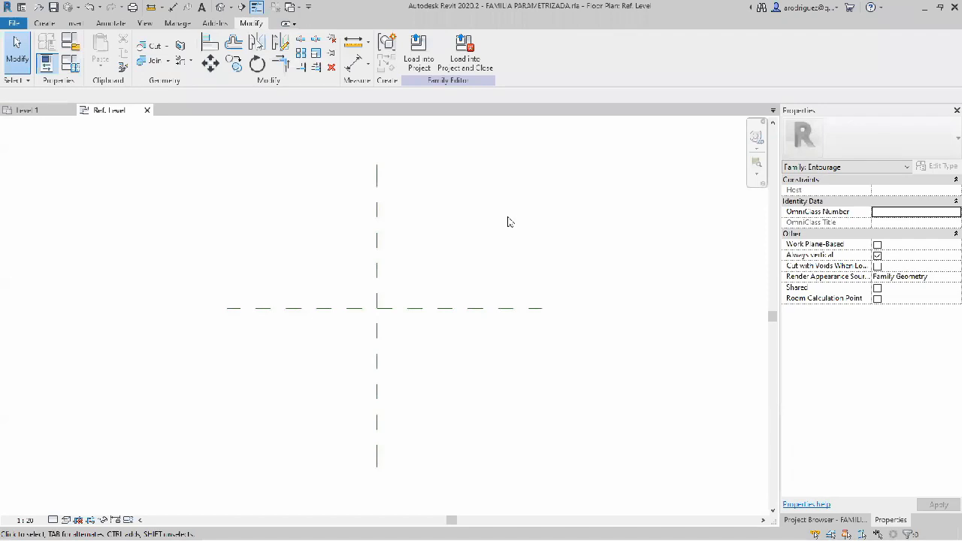
Step: Draw a vertical reference plane about 1.44 m to the right of the vertical center plane
key("r")
key("p")
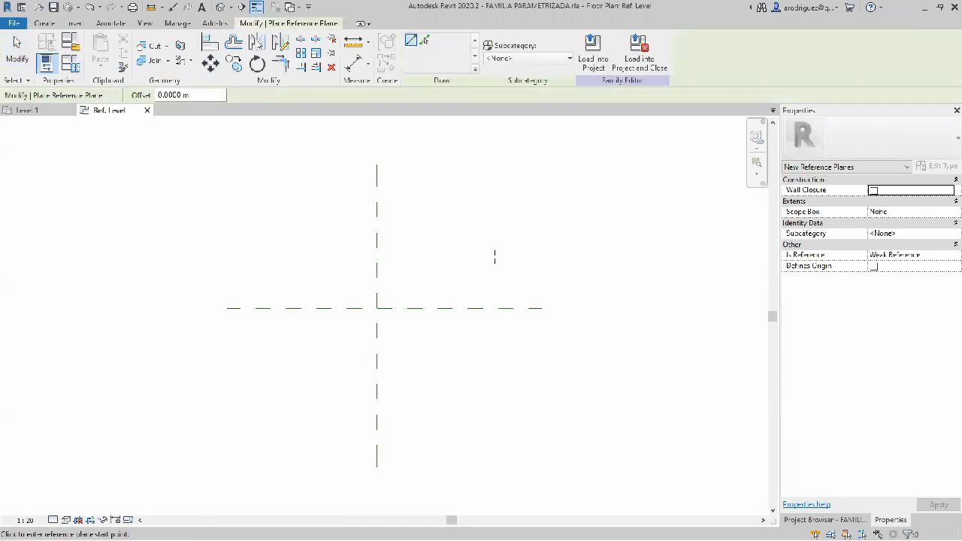
left_click(536, 171)
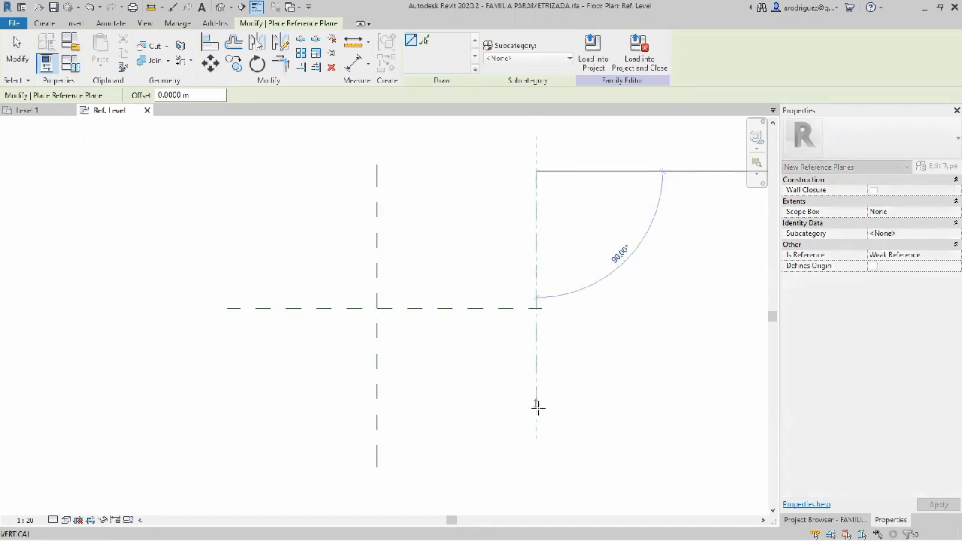
left_click(536, 448)
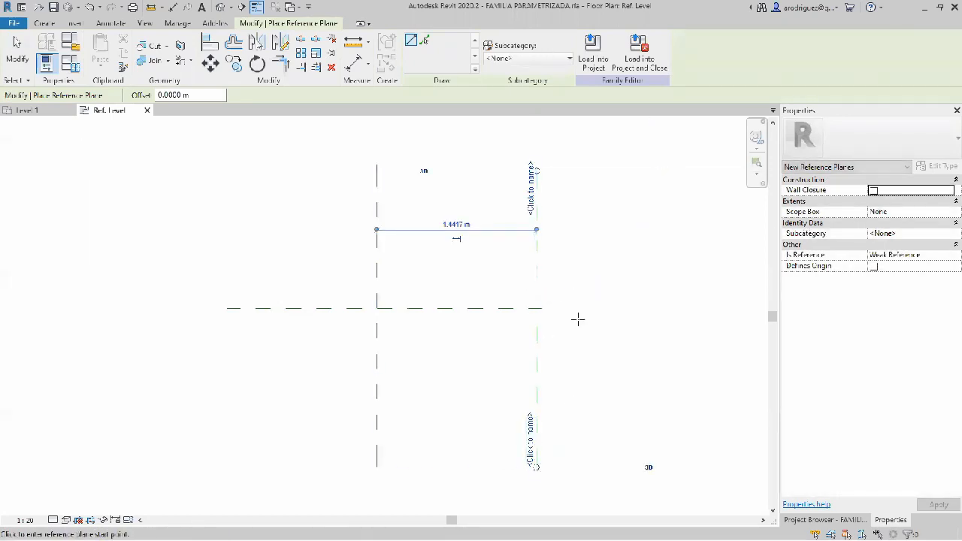
key("Escape")
key("Escape")
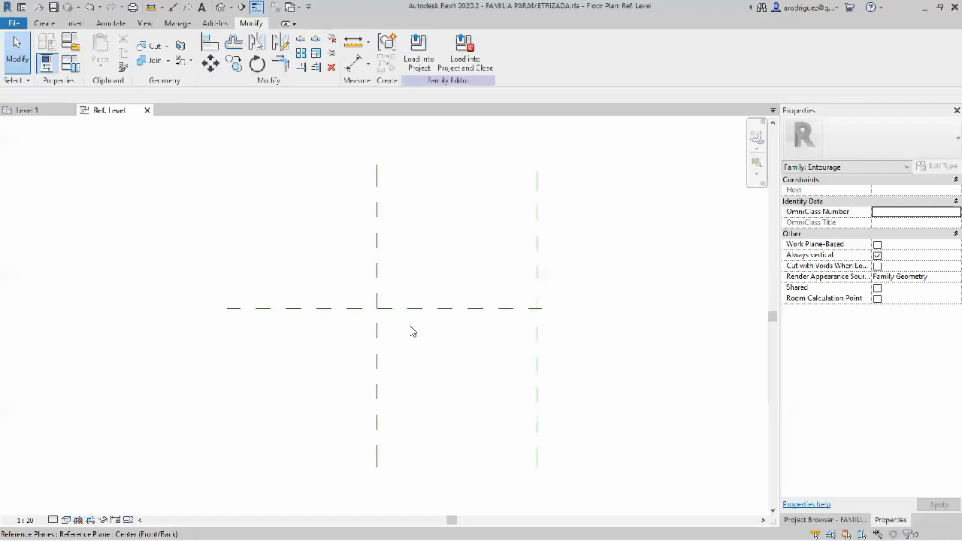
left_click_drag(415, 333, 303, 255)
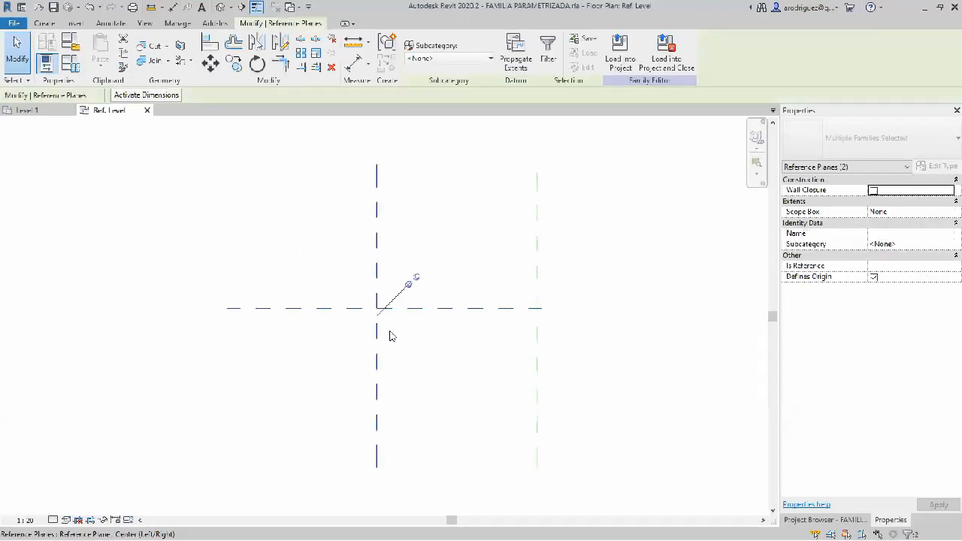
left_click(413, 346)
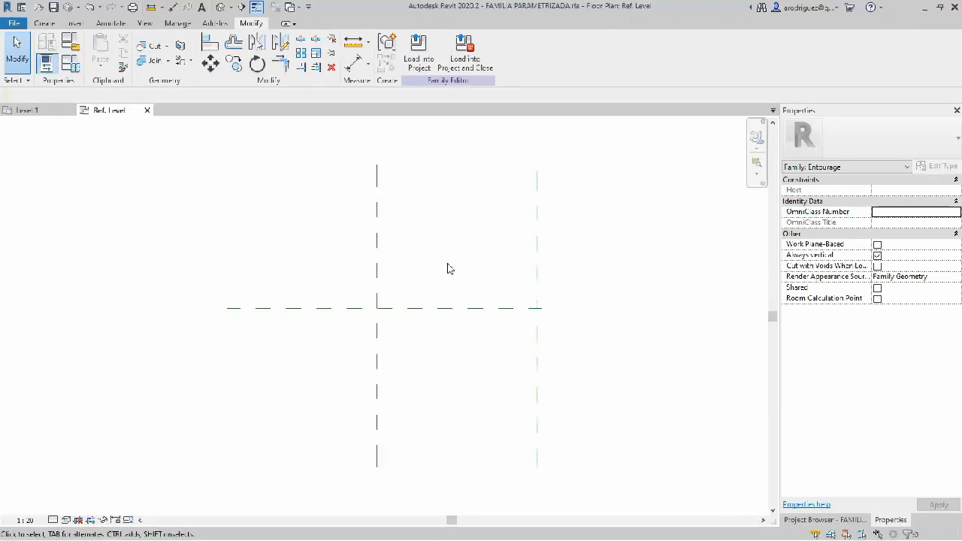
left_click(536, 242)
key("Escape")
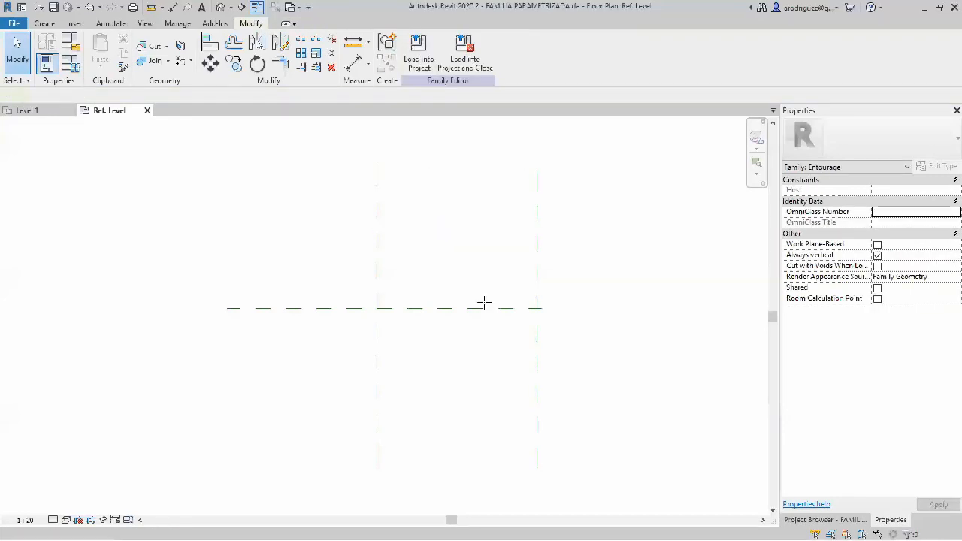
Step: Draw a vertical reference plane about 1.22 m to the left of the vertical center plane
key("r")
key("p")
left_click(242, 167)
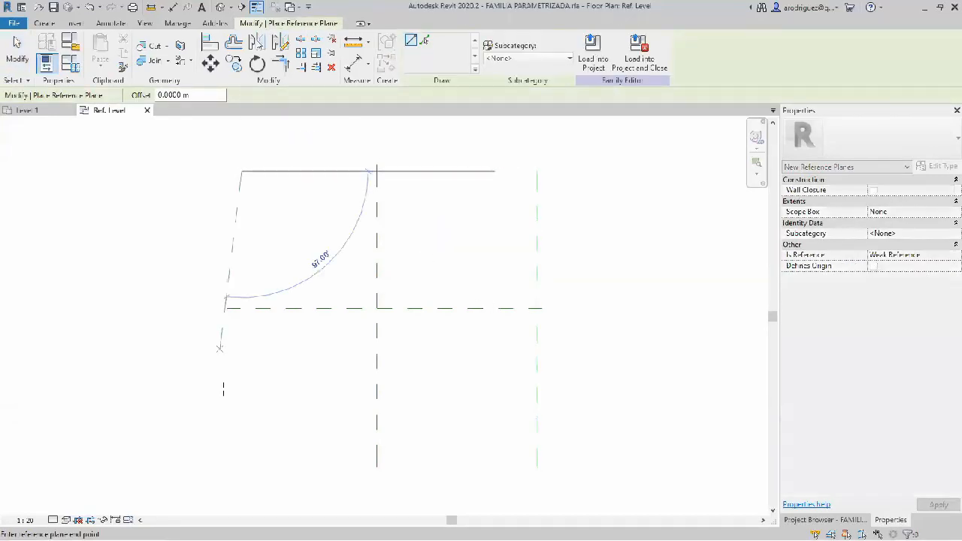
left_click(241, 458)
Step: Draw two horizontal reference planes, one about 0.72 m above and one about 0.70 m below the horizontal center plane
left_click(205, 229)
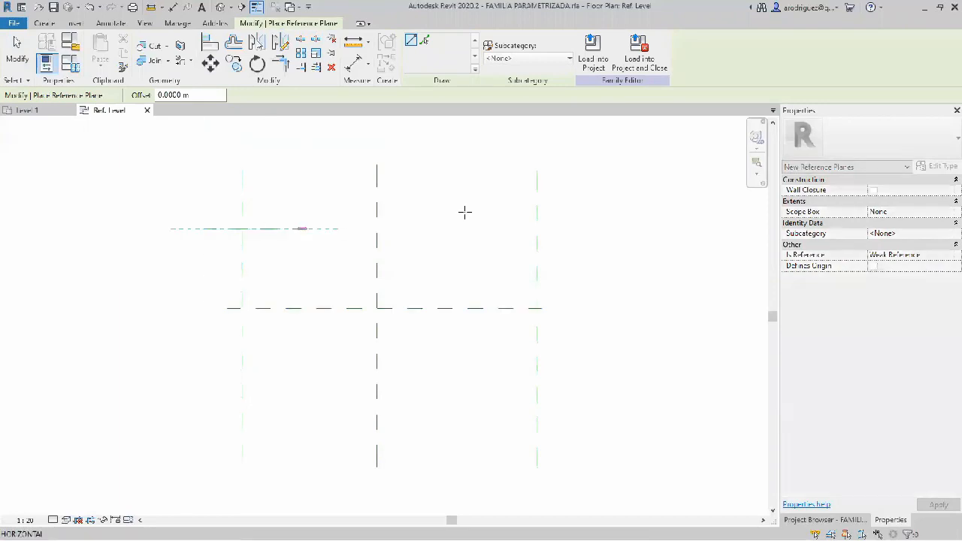
left_click(560, 228)
left_click(205, 387)
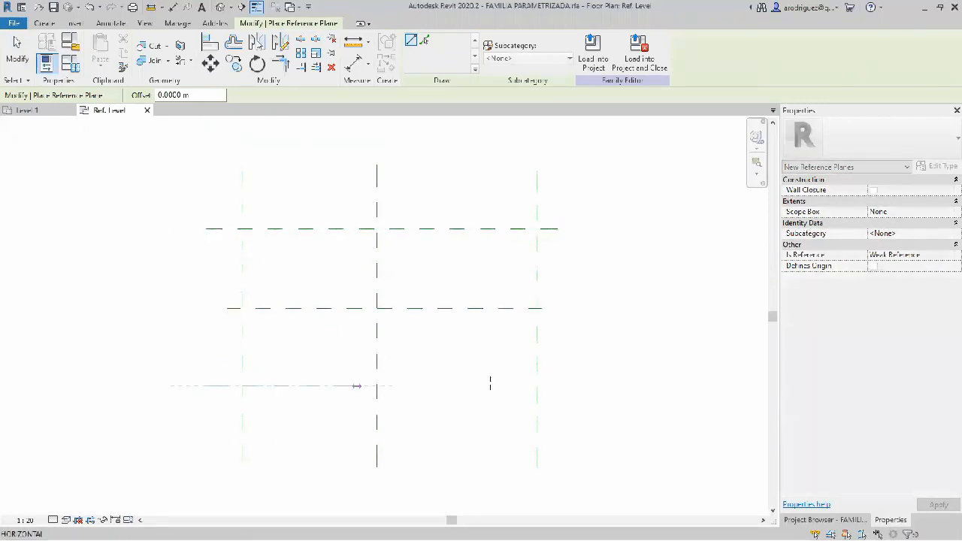
key("Escape")
key("Escape")
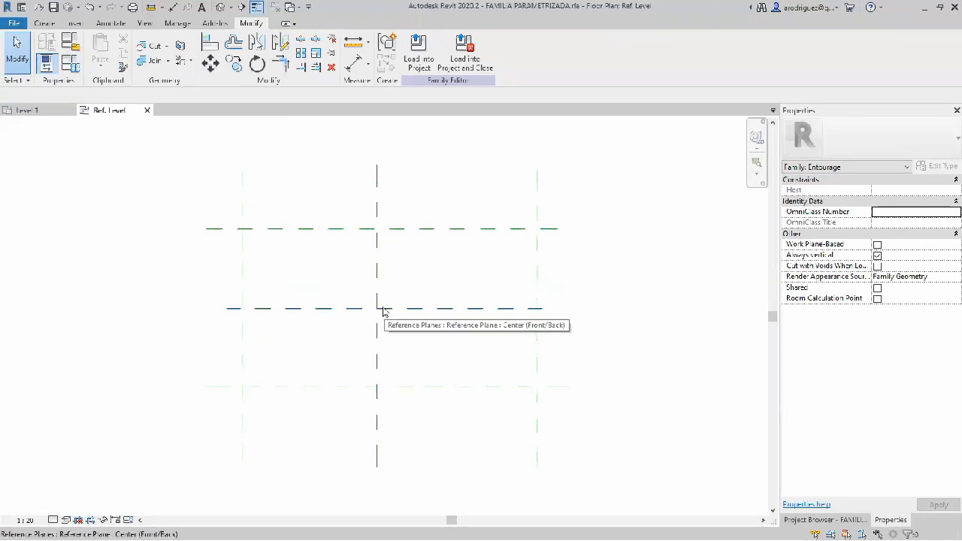
left_click_drag(406, 338, 342, 290)
left_click(509, 221)
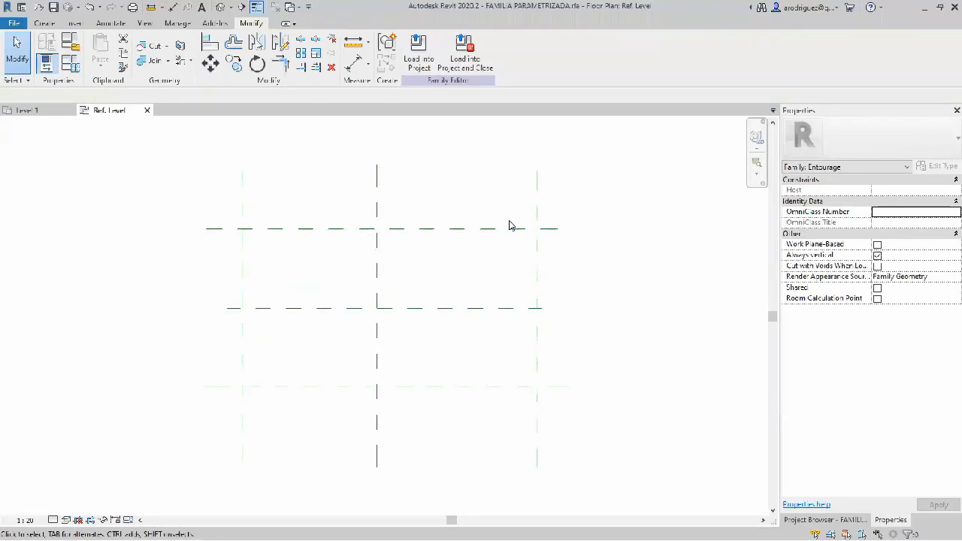
Step: Place a continuous aligned dimension across the three vertical reference planes, above the plan
left_click(353, 63)
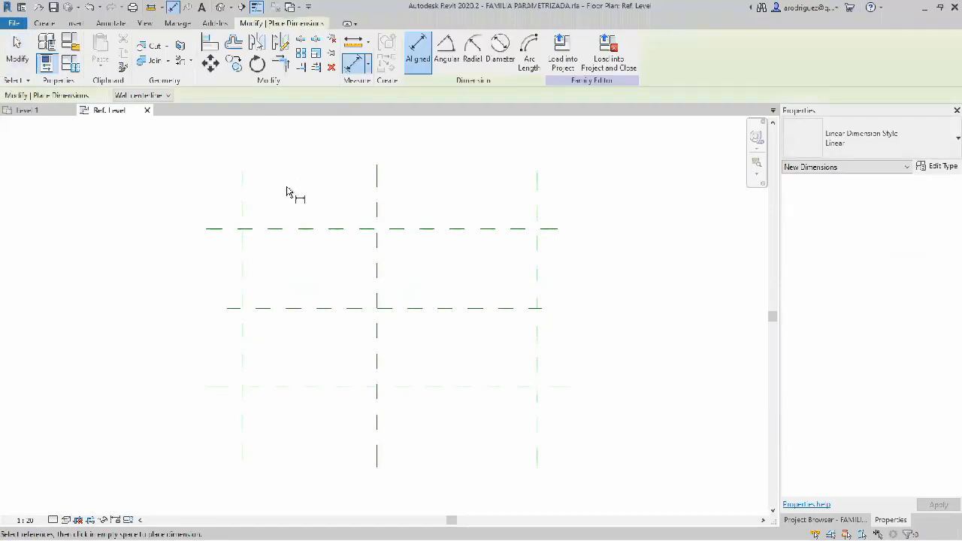
left_click(243, 191)
left_click(385, 182)
left_click(537, 197)
middle_click_drag(647, 189, 613, 218)
left_click(604, 218)
middle_click_drag(591, 293, 603, 250)
scroll(442, 263, "down", 1)
middle_click_drag(442, 269, 448, 298)
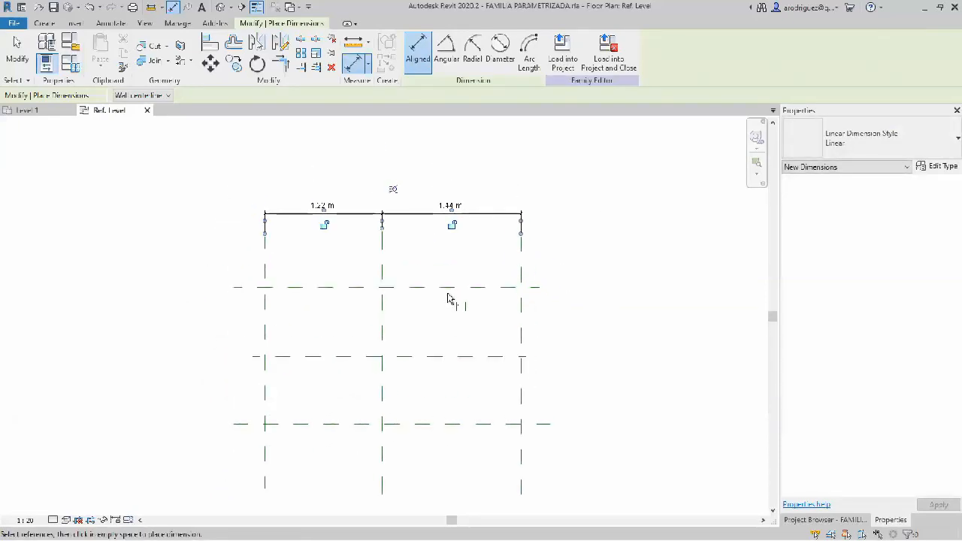
Step: Place a continuous aligned dimension across the three horizontal reference planes, left of the plan
left_click(321, 287)
left_click(321, 357)
left_click(321, 424)
left_click(202, 440)
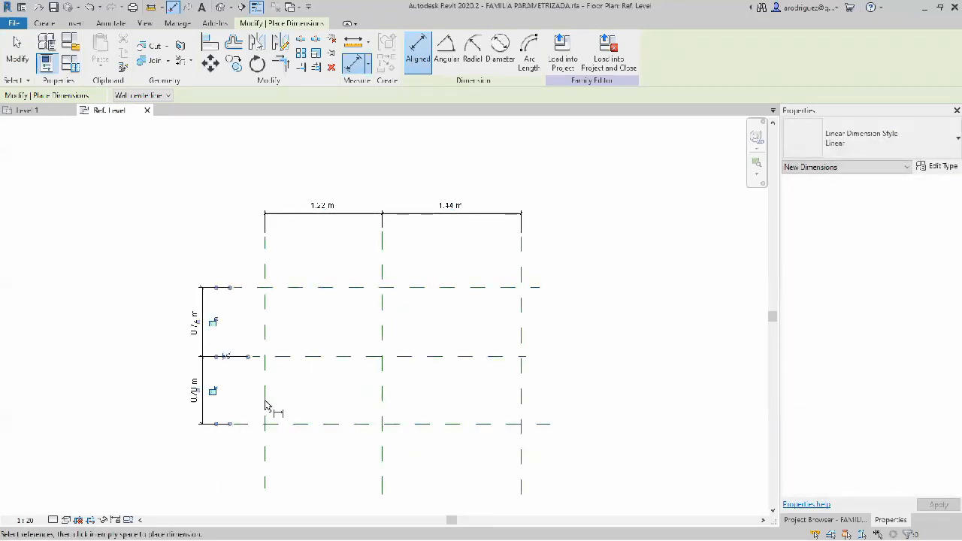
key("Escape")
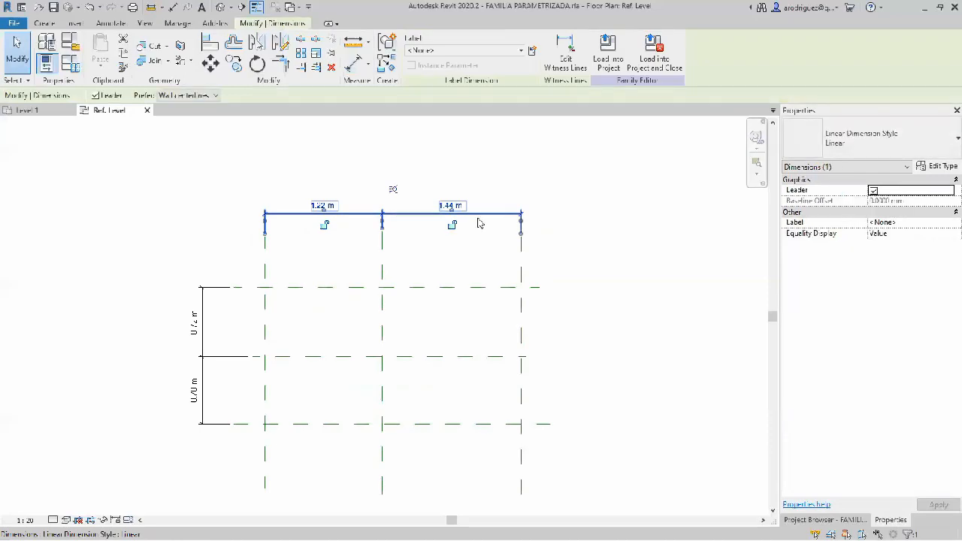
Step: Apply the equality constraint to both dimension chains so the outer reference planes are centered on the center planes
left_click(392, 188)
left_click(209, 298)
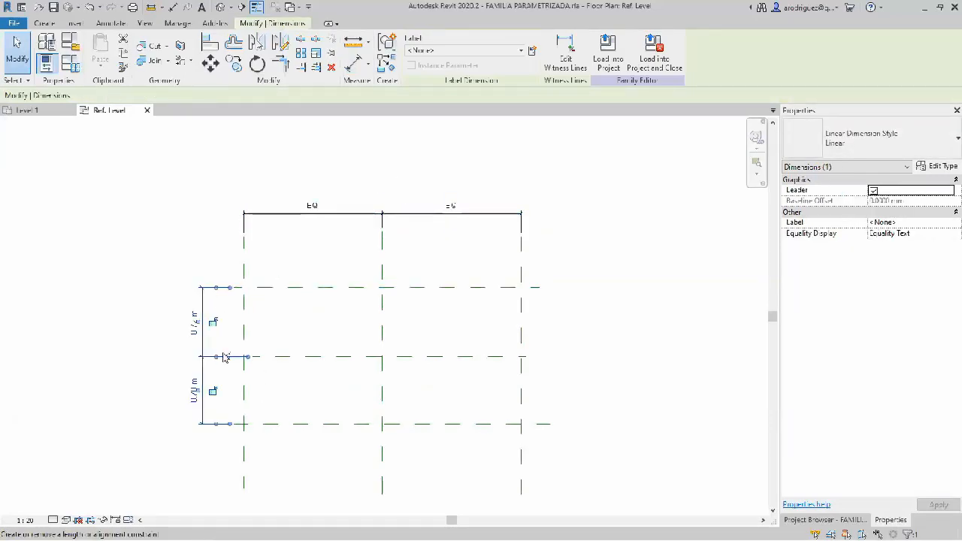
left_click(226, 359)
left_click(95, 357)
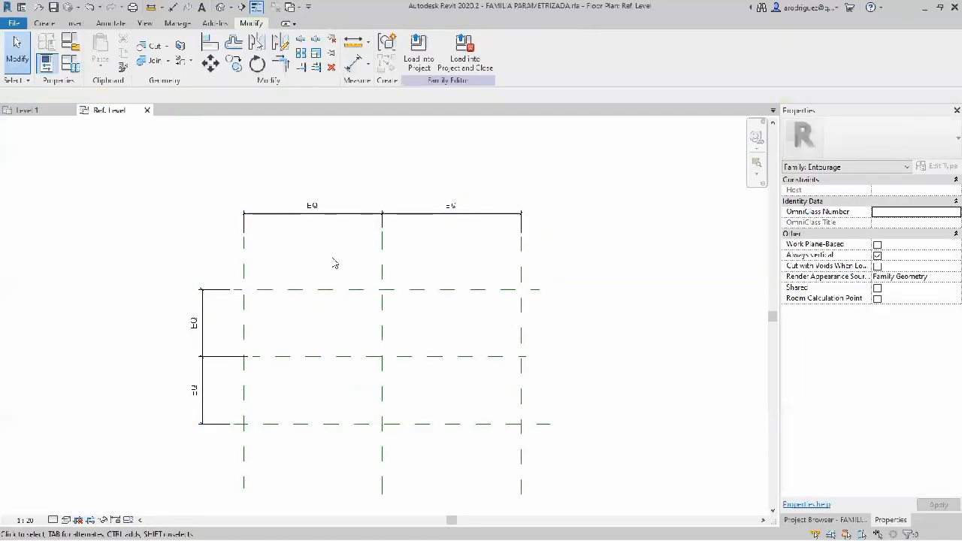
Step: Add an overall aligned dimension between the two outer vertical reference planes, above the EQ dimension chain
left_click(354, 63)
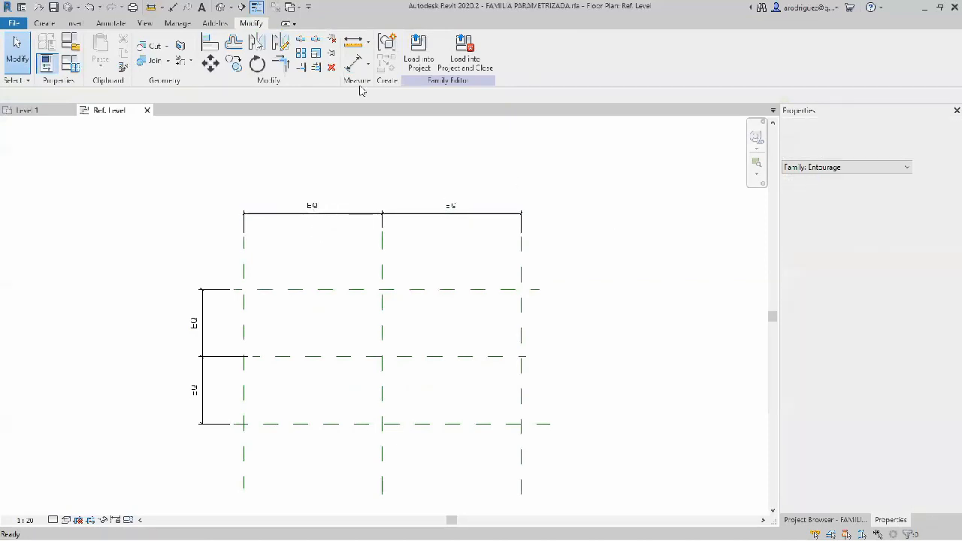
left_click(243, 315)
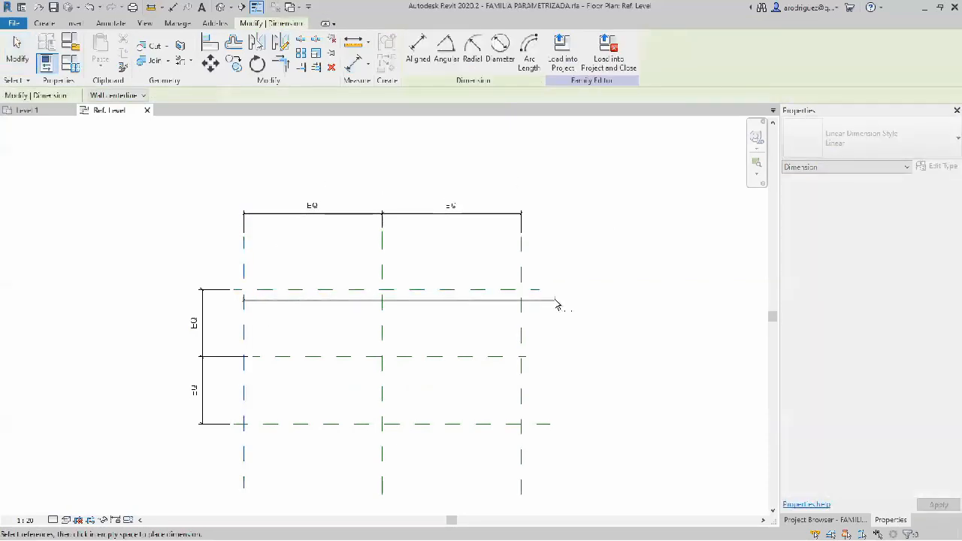
key("Escape")
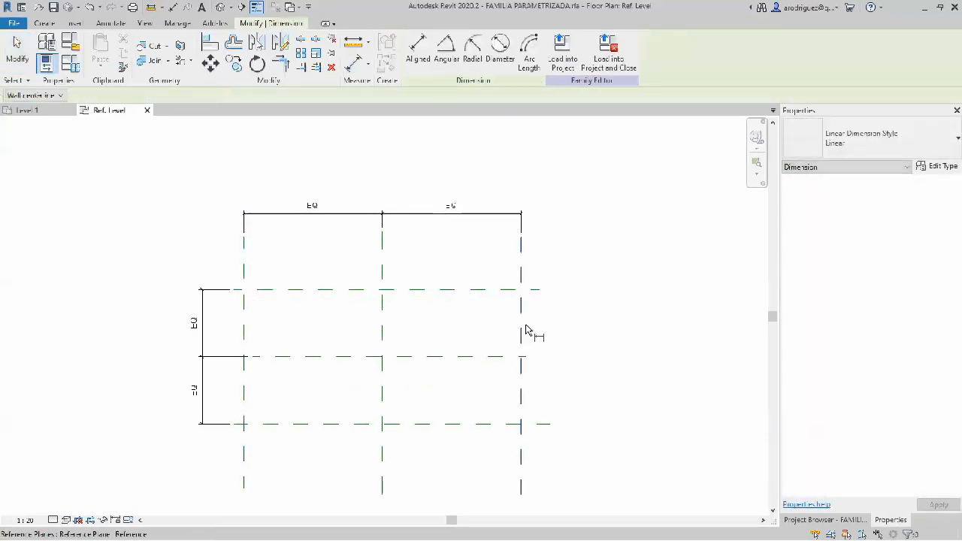
left_click(245, 324)
left_click(522, 336)
left_click(577, 180)
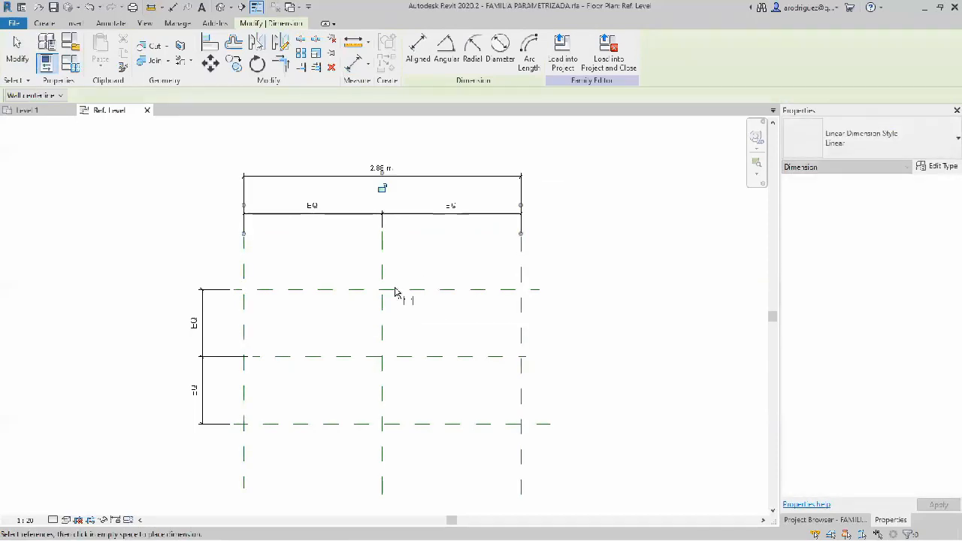
Step: Add an overall aligned dimension between the two outer horizontal reference planes, left of the EQ dimension chain
left_click(336, 289)
left_click(298, 441)
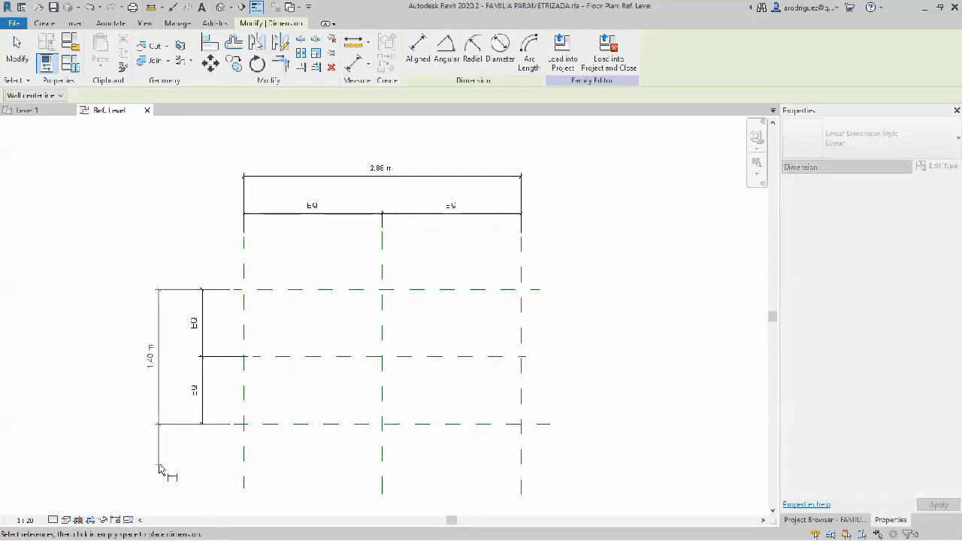
left_click(168, 455)
key("Escape")
key("Escape")
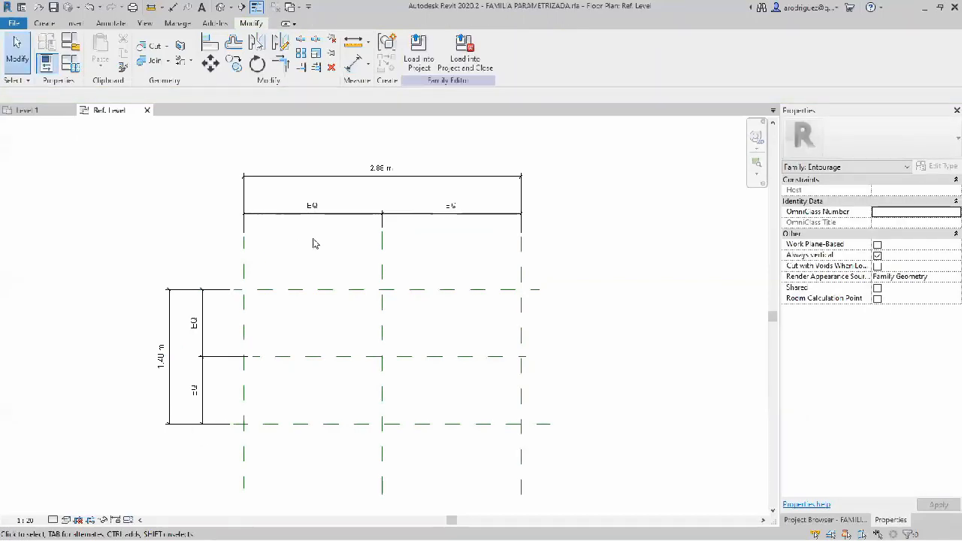
Step: Start a new family parameter for the overall dimension between the outer vertical planes and name it Largo
left_click(418, 178)
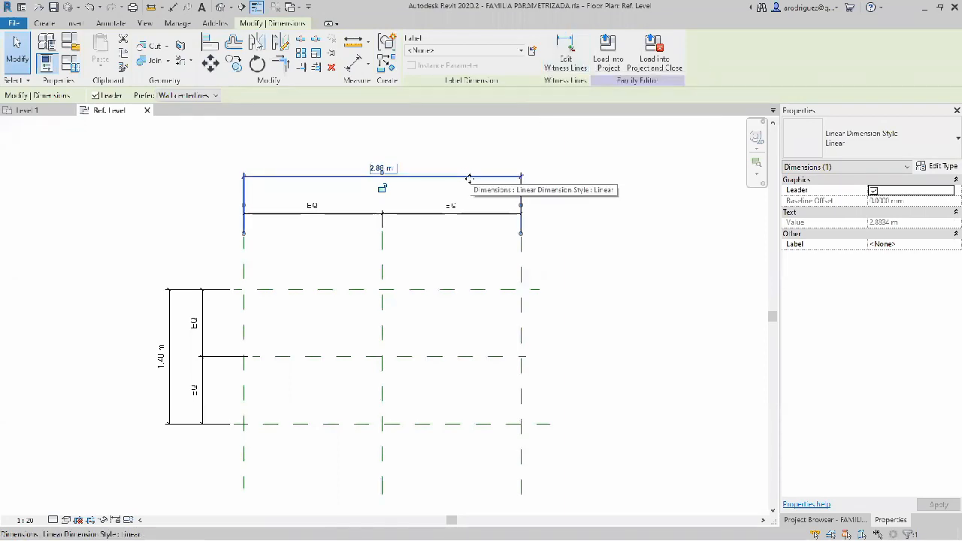
left_click(532, 50)
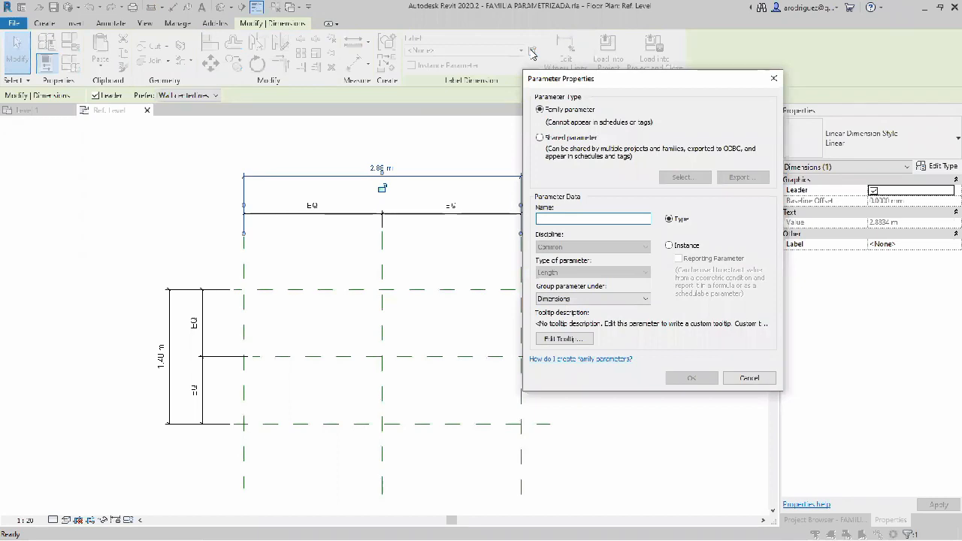
left_click_drag(710, 79, 502, 78)
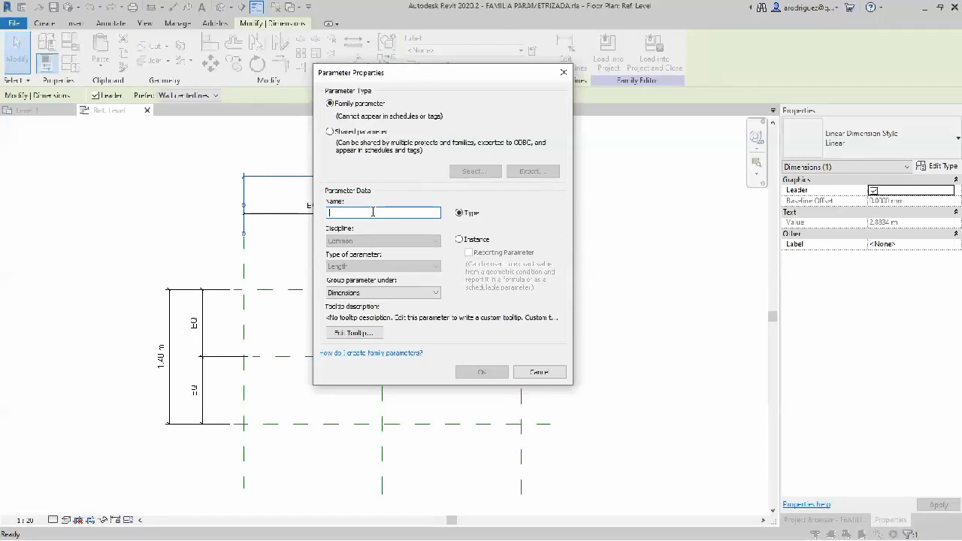
left_click_drag(454, 77, 679, 95)
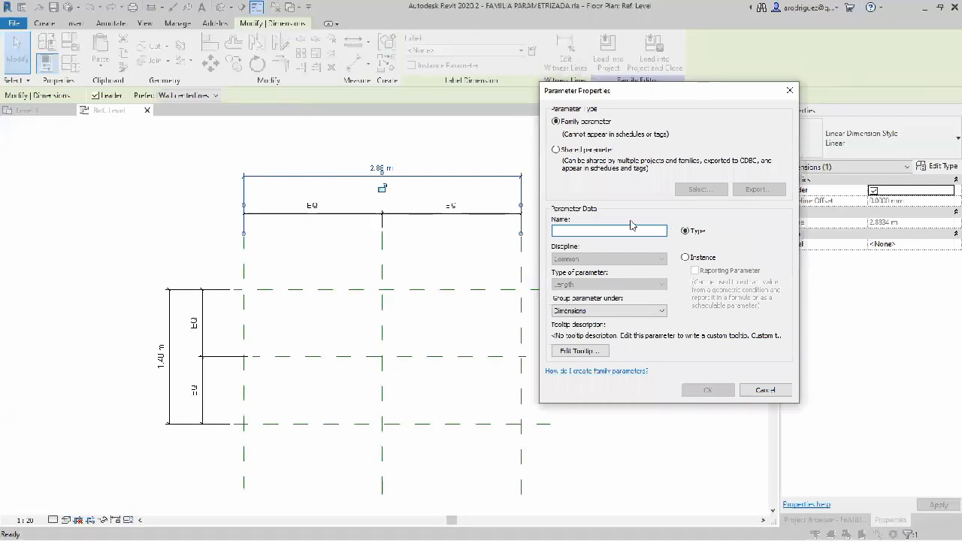
type("Largo de la")
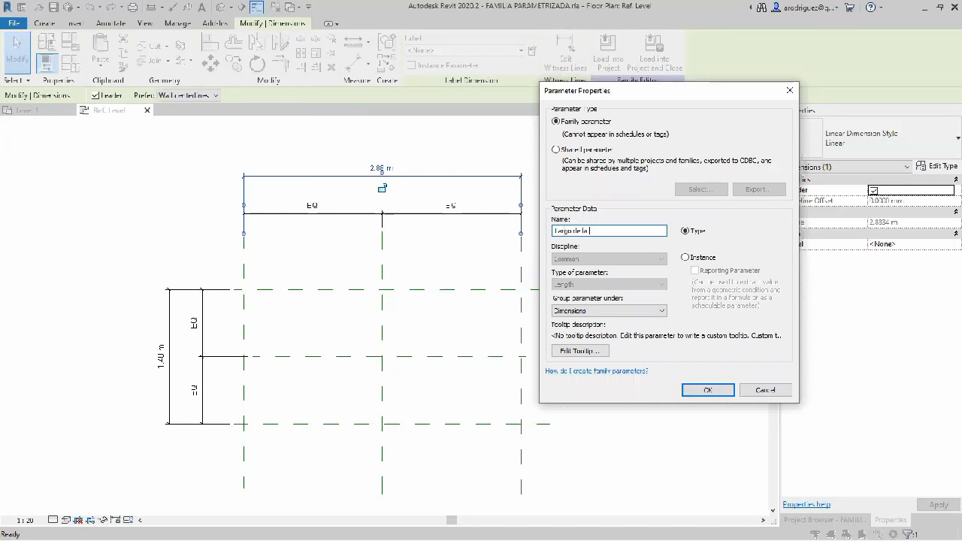
key("BackSpace")
key("BackSpace")
key("BackSpace")
key("BackSpace")
key("BackSpace")
key("BackSpace")
key("BackSpace")
Step: Examine the available groups for the Largo parameter, keeping it under Dimensions
left_click(647, 315)
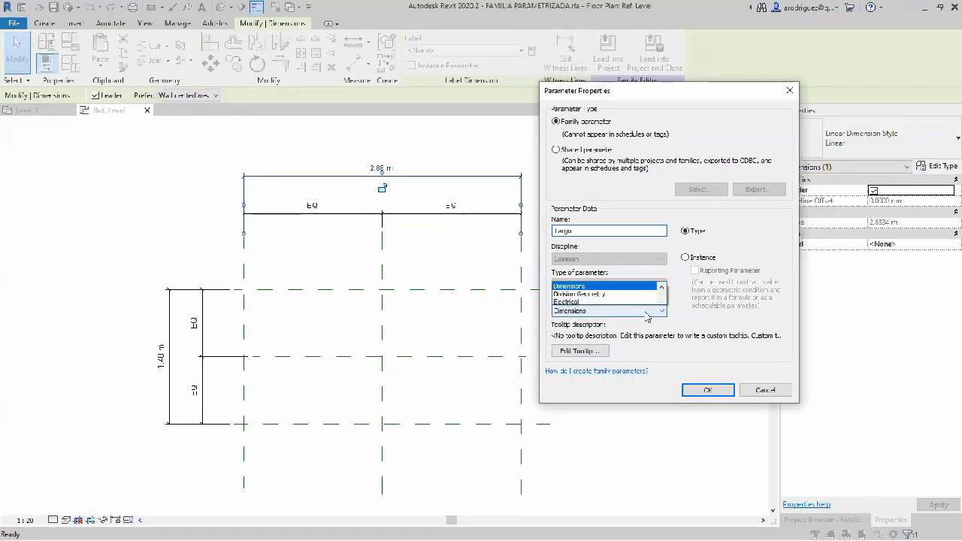
left_click(647, 316)
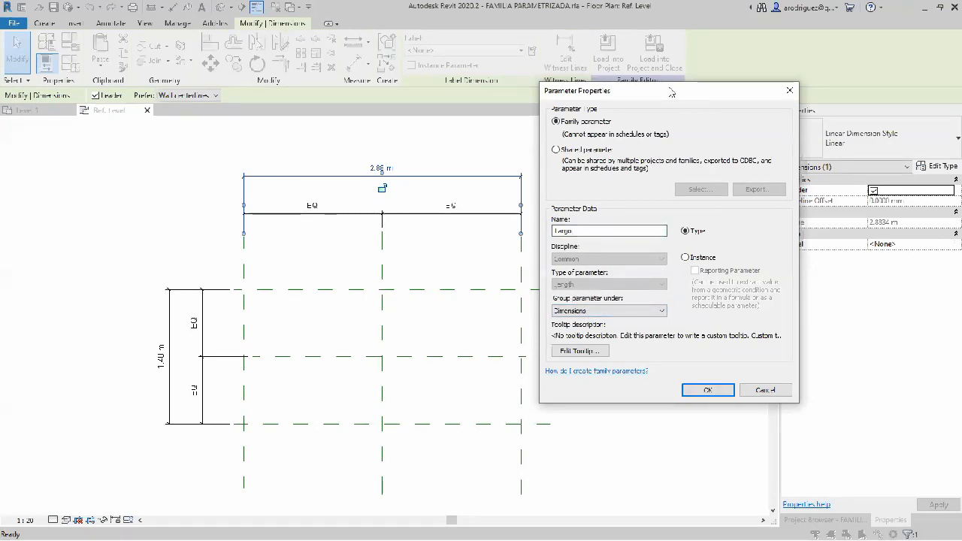
left_click_drag(672, 92, 601, 66)
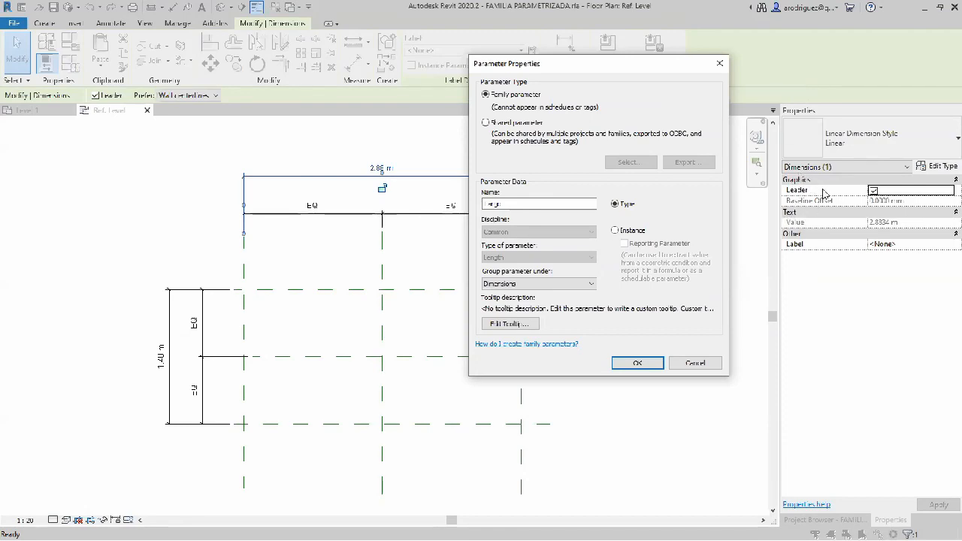
left_click(579, 284)
scroll(526, 436, "down", 3)
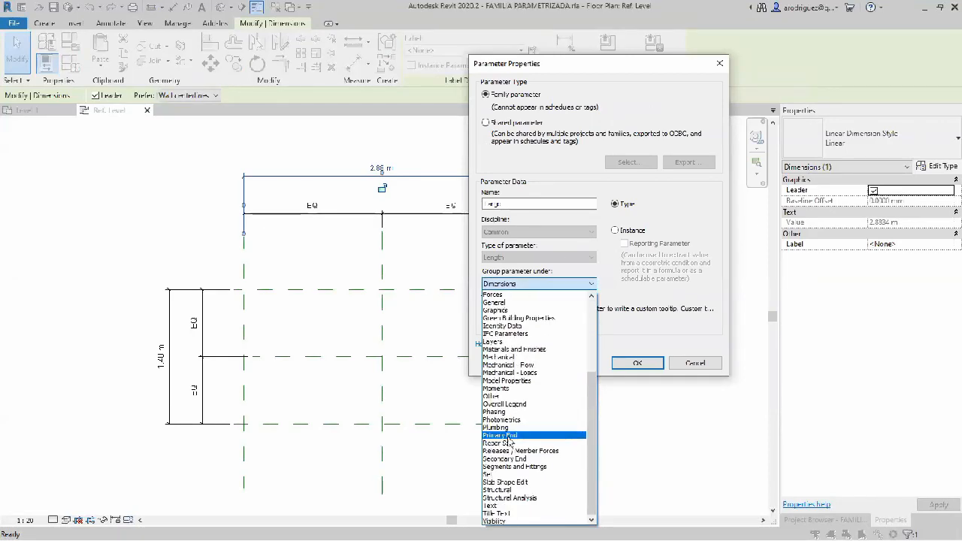
scroll(519, 301, "up", 3)
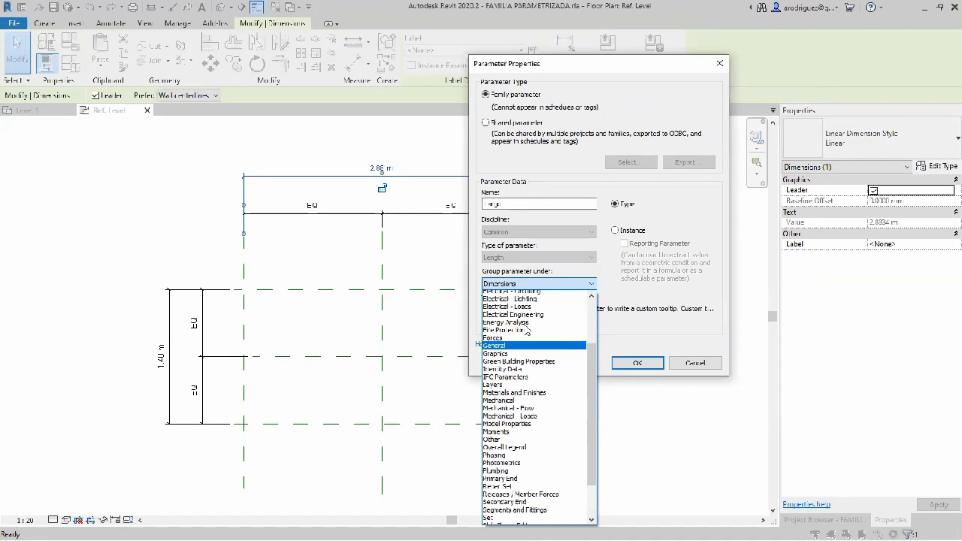
scroll(527, 335, "up", 2)
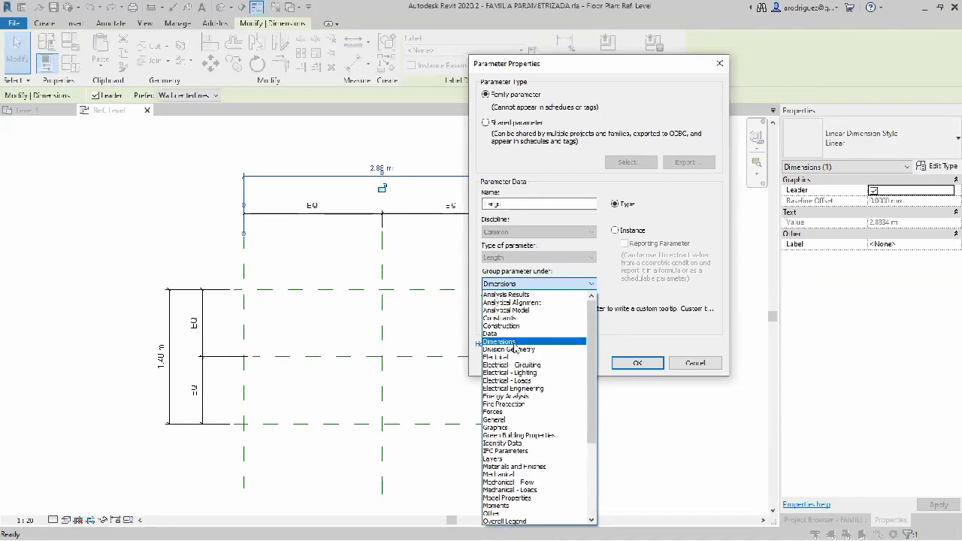
left_click(557, 284)
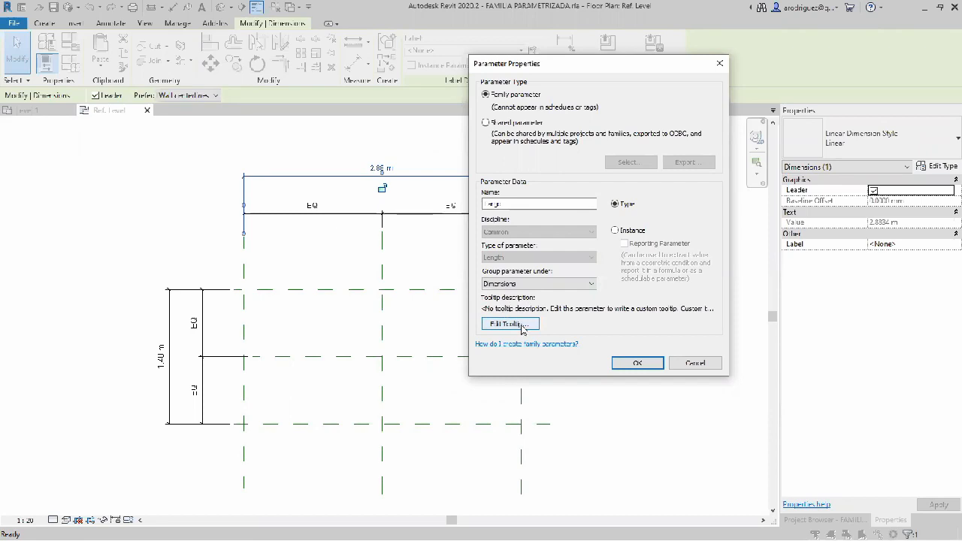
Step: Set the Largo parameter's tooltip to "Este parametro sirve para modificar el largo de la mesa." and create the parameter
left_click(523, 326)
left_click_drag(457, 303, 318, 279)
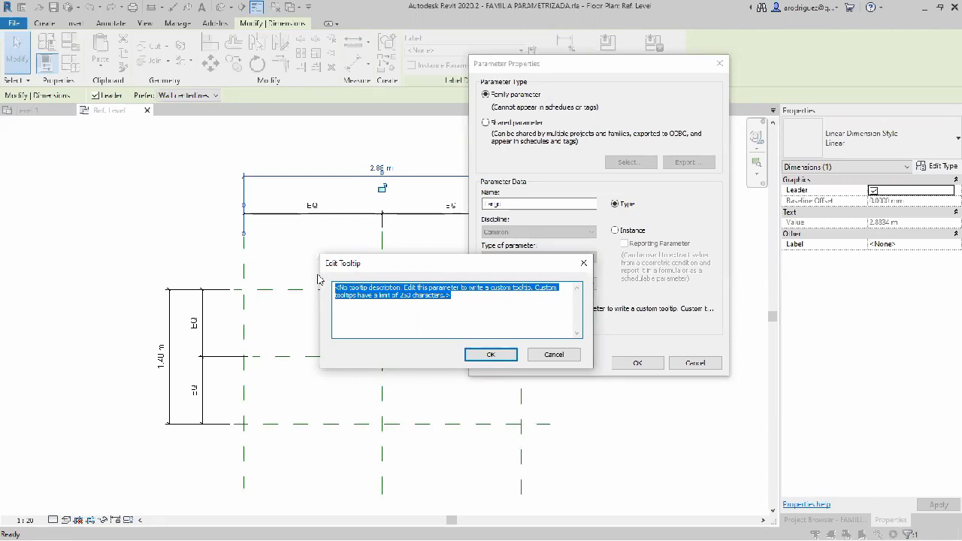
type("Este parametro dd")
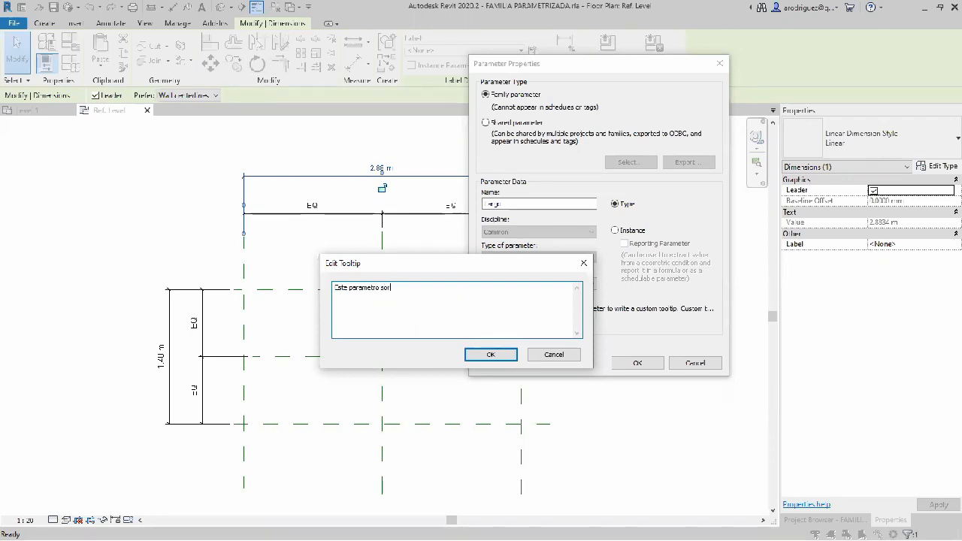
key("BackSpace")
key("BackSpace")
type("irve para modificar el largo de la mesa")
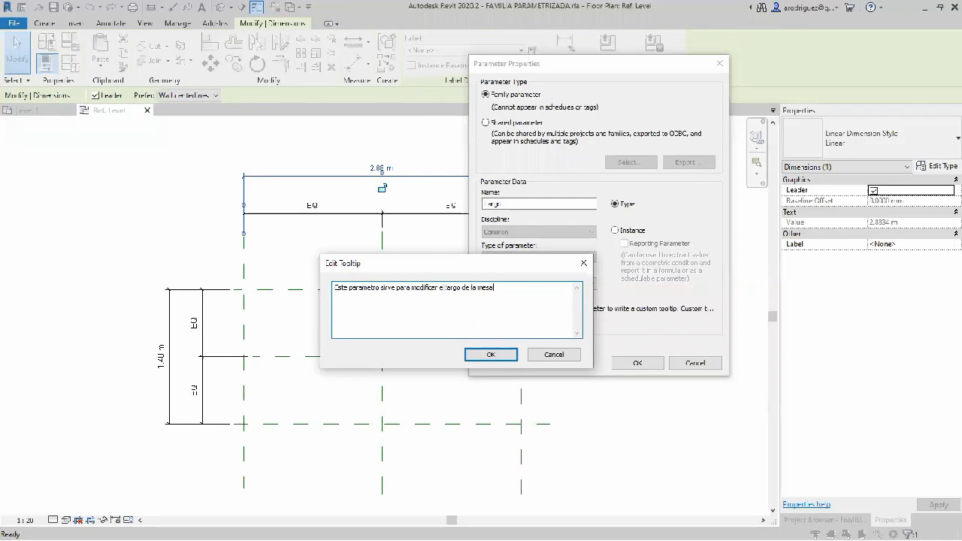
type(".")
left_click(487, 355)
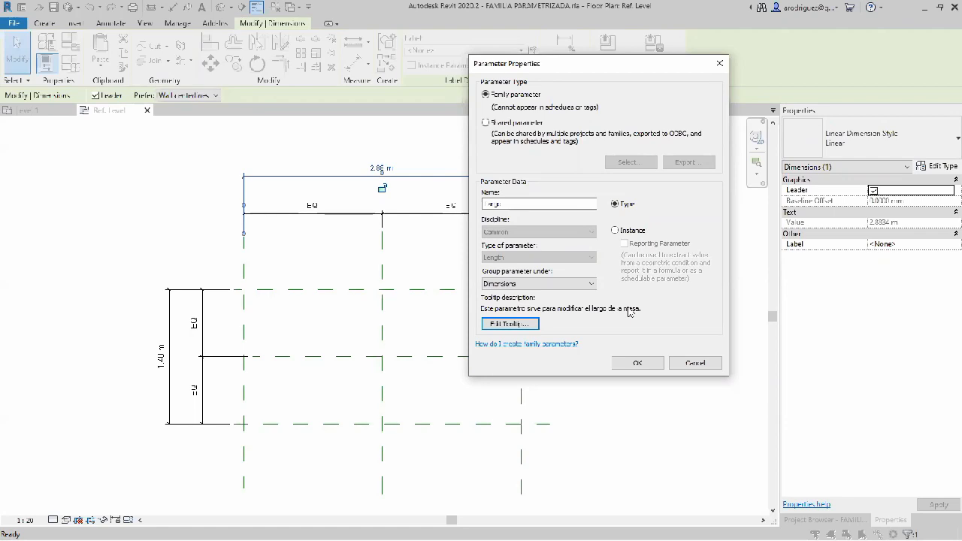
left_click(637, 364)
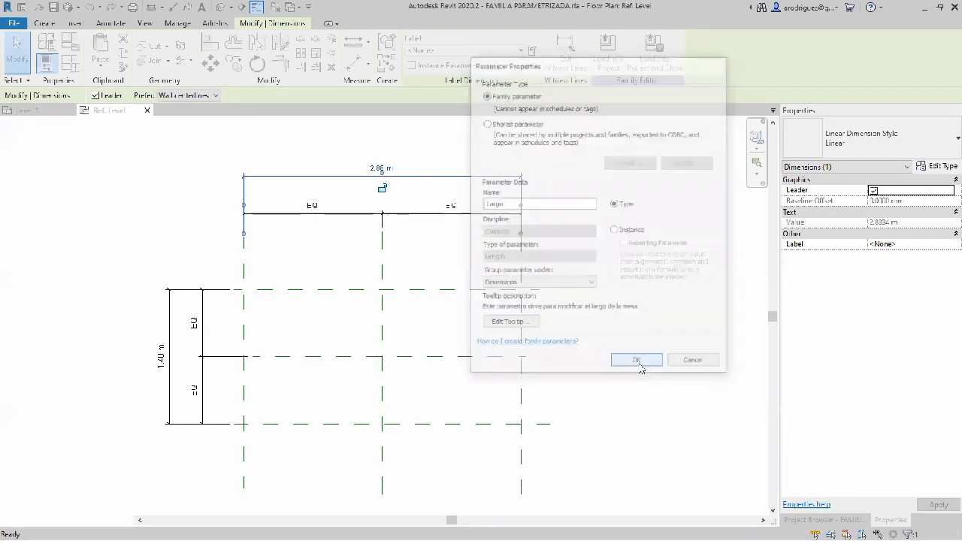
left_click(629, 327)
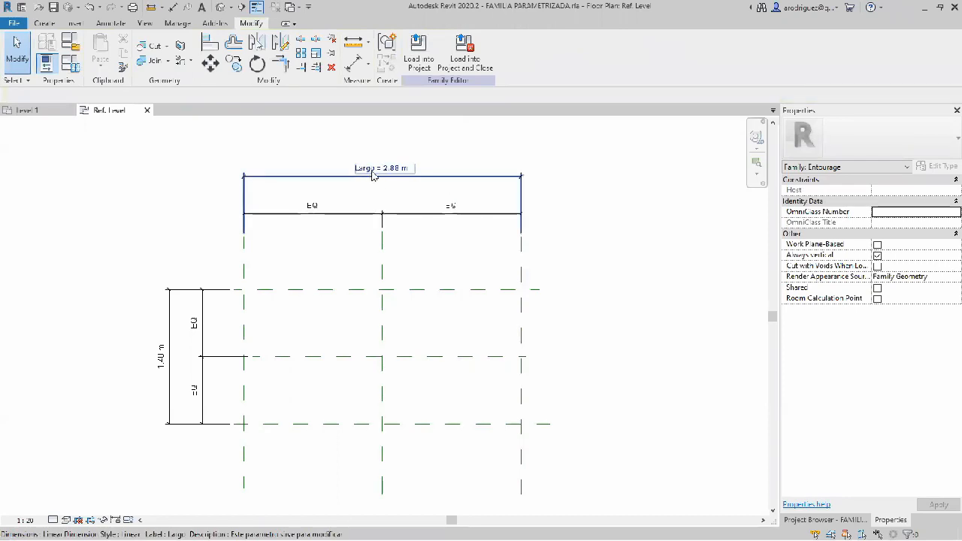
Step: Set the Largo dimension between the outer vertical reference planes to 1.2 m
left_click(403, 172)
left_click(403, 170)
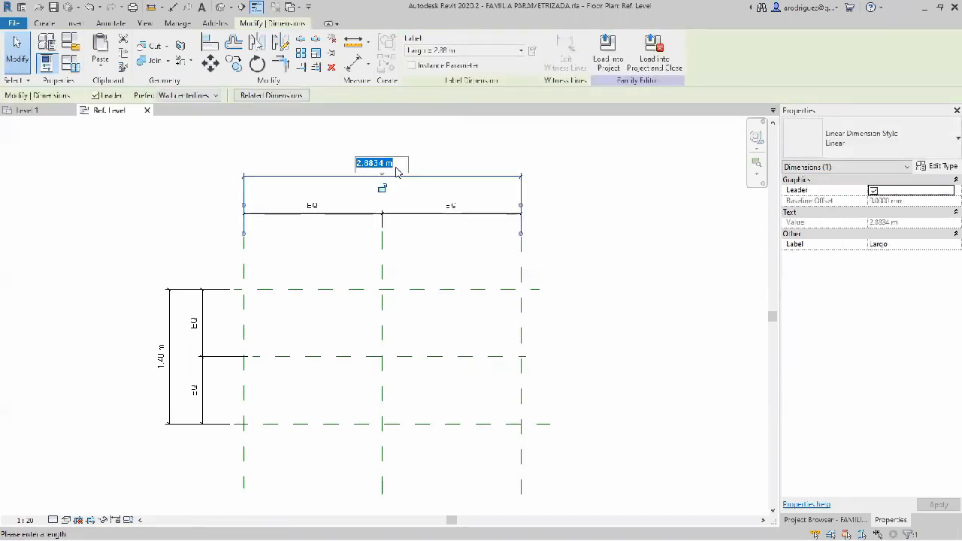
type("1.2")
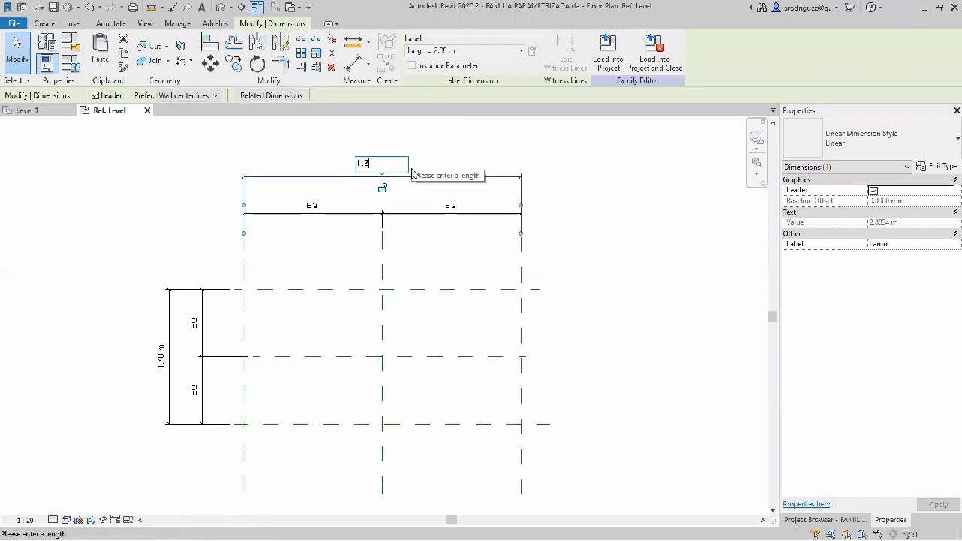
key("Return")
left_click(554, 238)
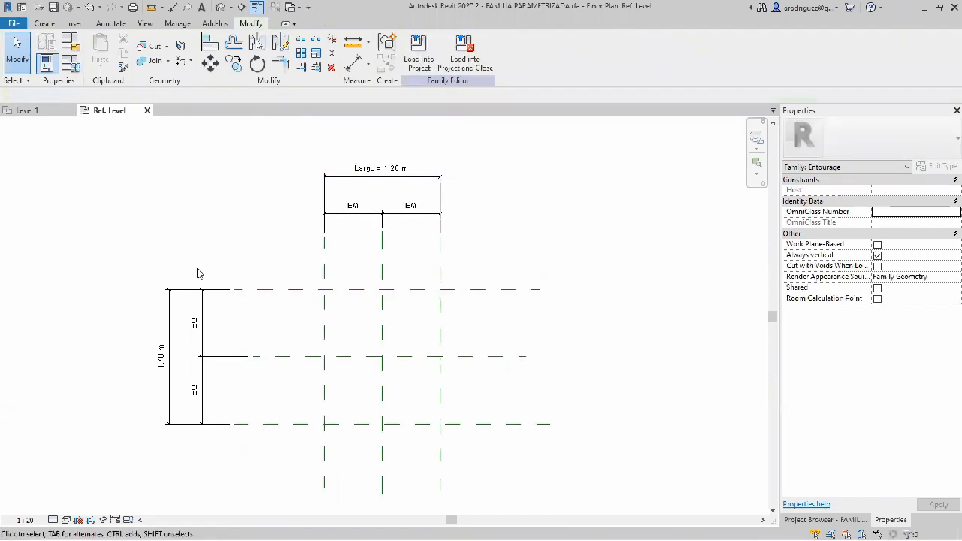
Step: Start a new family parameter for the overall dimension between the outer horizontal planes and name it Ancho
left_click(178, 295)
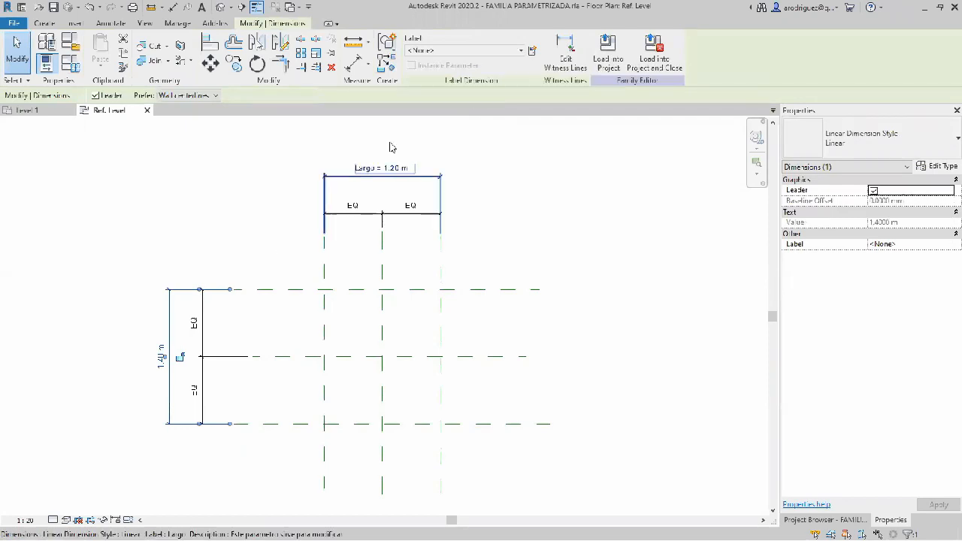
left_click(532, 50)
type("Ancho")
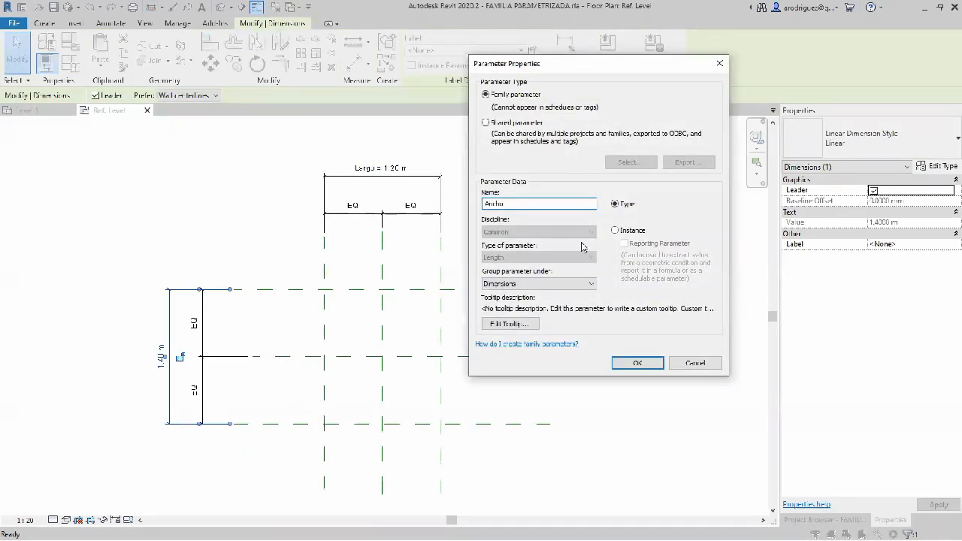
Step: Set the Ancho parameter's tooltip to "Este parametro sirve para modificar el ancho de la mesa." and create the parameter
left_click(509, 324)
left_click_drag(475, 298, 328, 276)
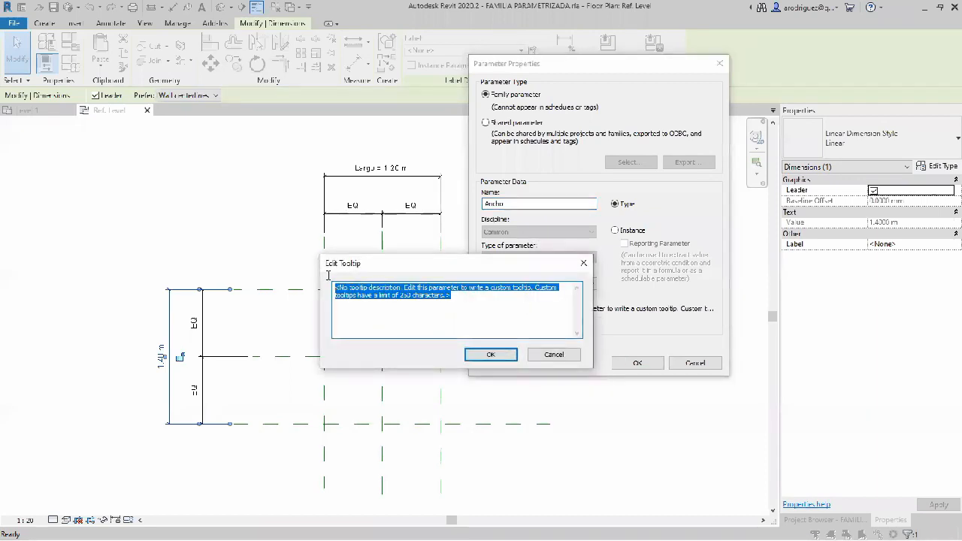
type("Este pa")
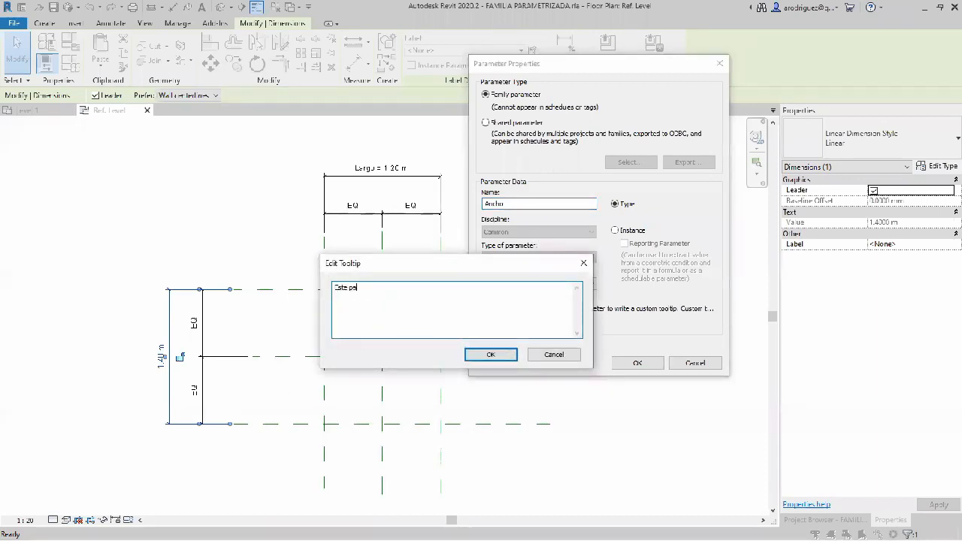
type("rametro sirve param")
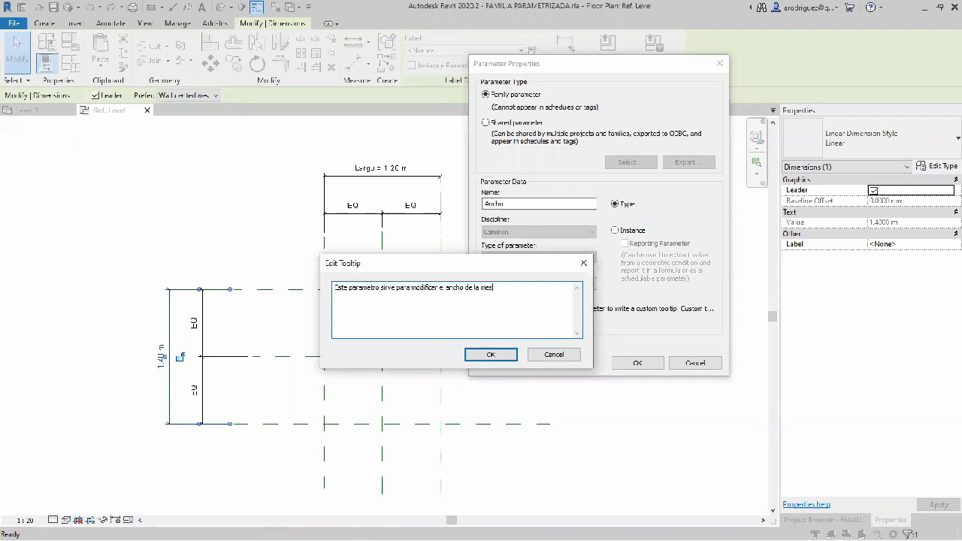
left_click(490, 354)
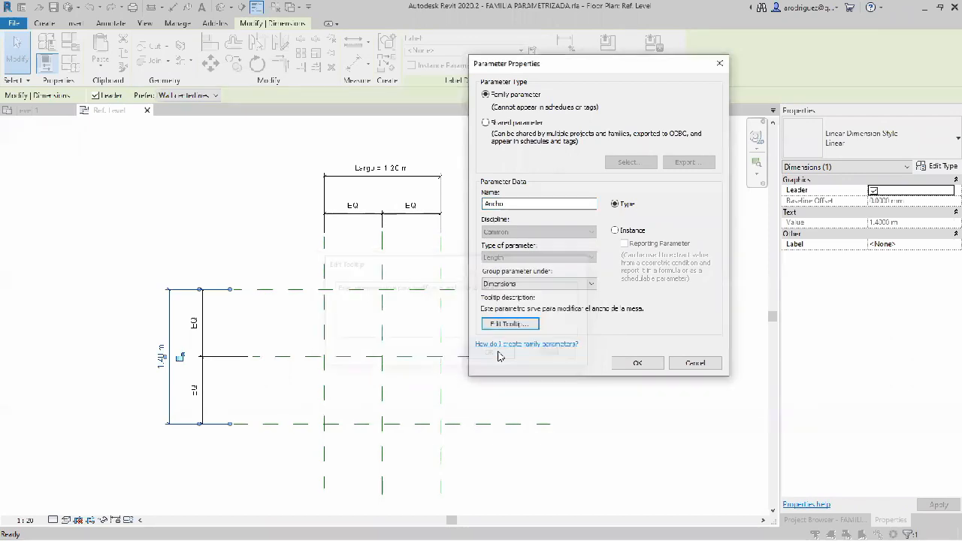
left_click(637, 363)
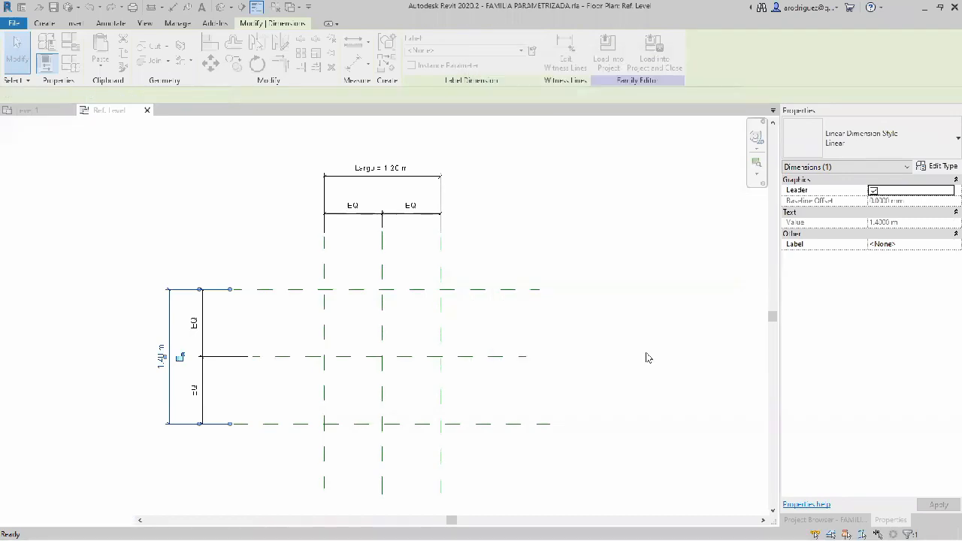
key("Escape")
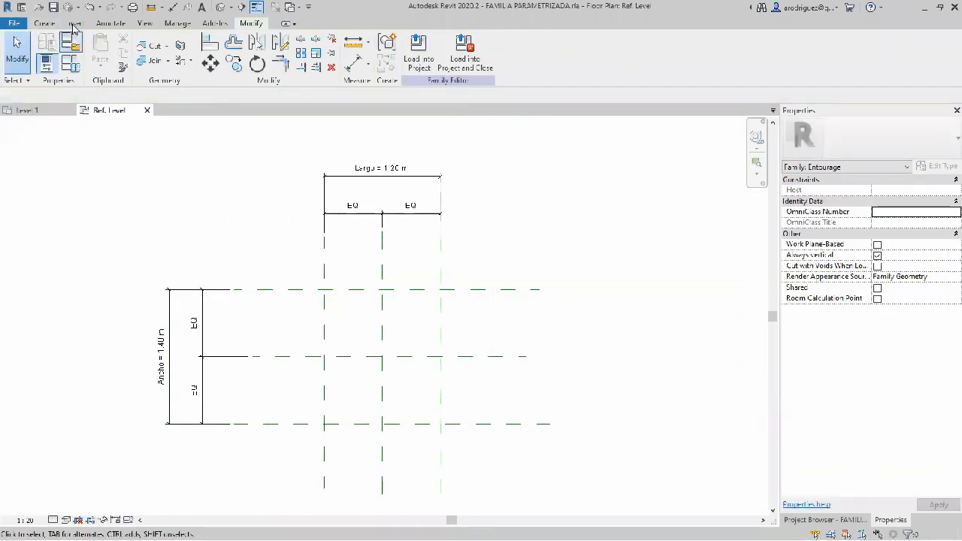
Step: Create a 0.25 m deep extrusion from a rectangle spanning the outer reference planes, with all four sides locked to those planes
left_click(44, 23)
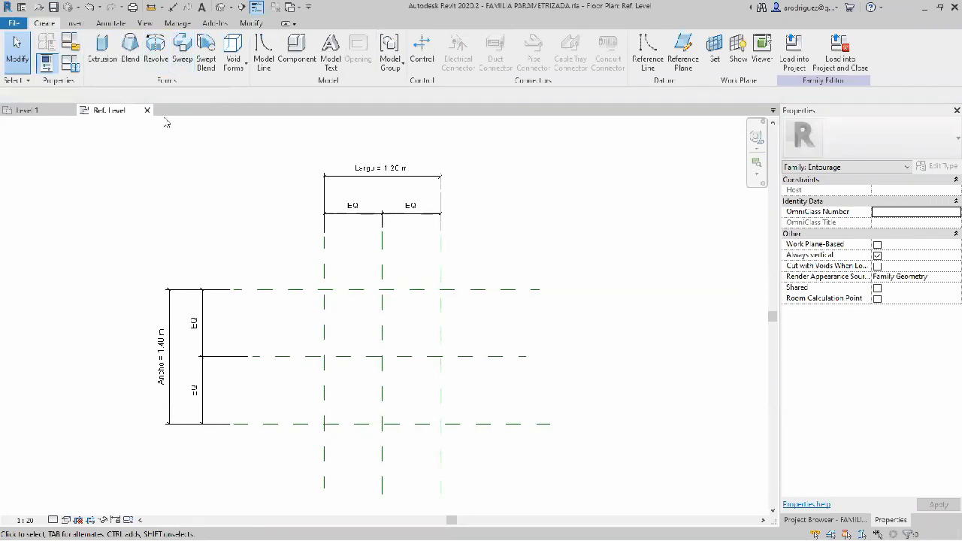
left_click(102, 50)
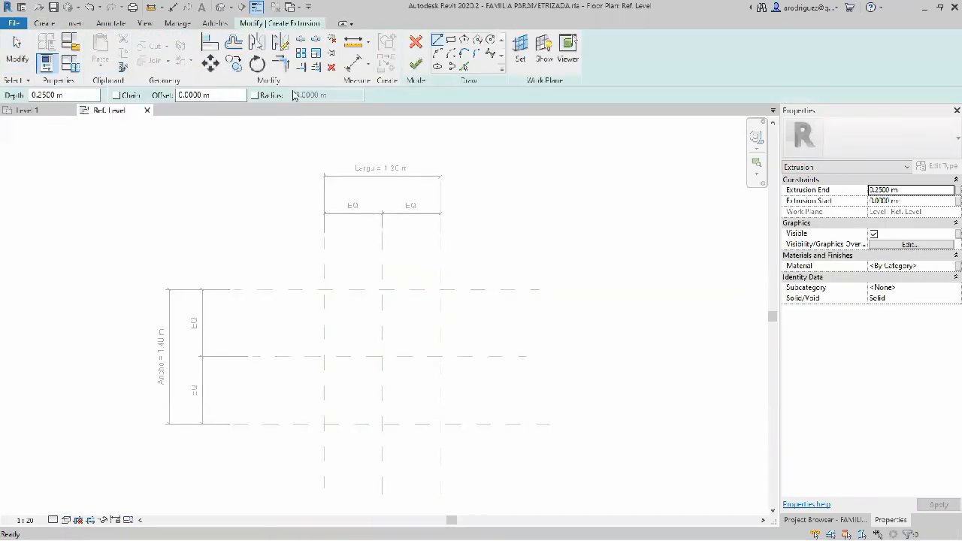
left_click(450, 40)
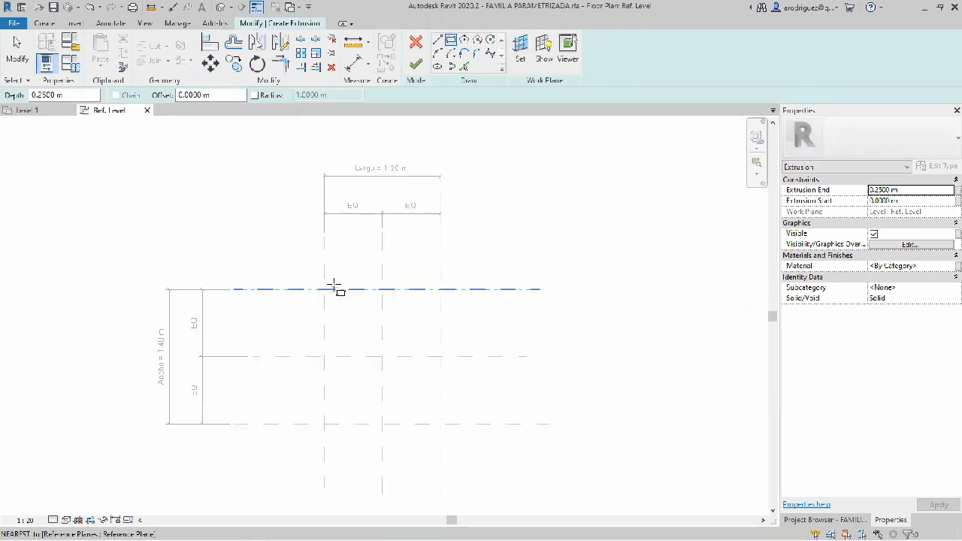
left_click(324, 290)
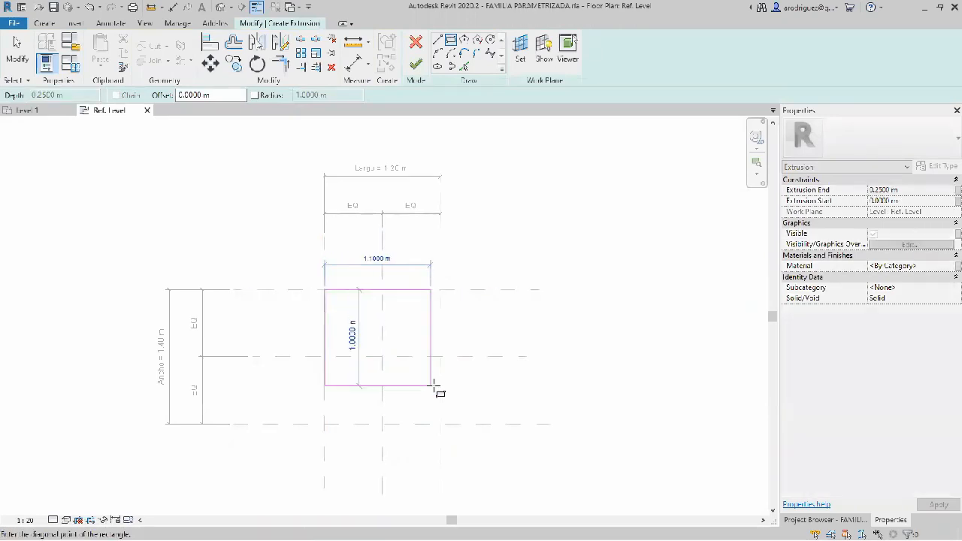
left_click(440, 424)
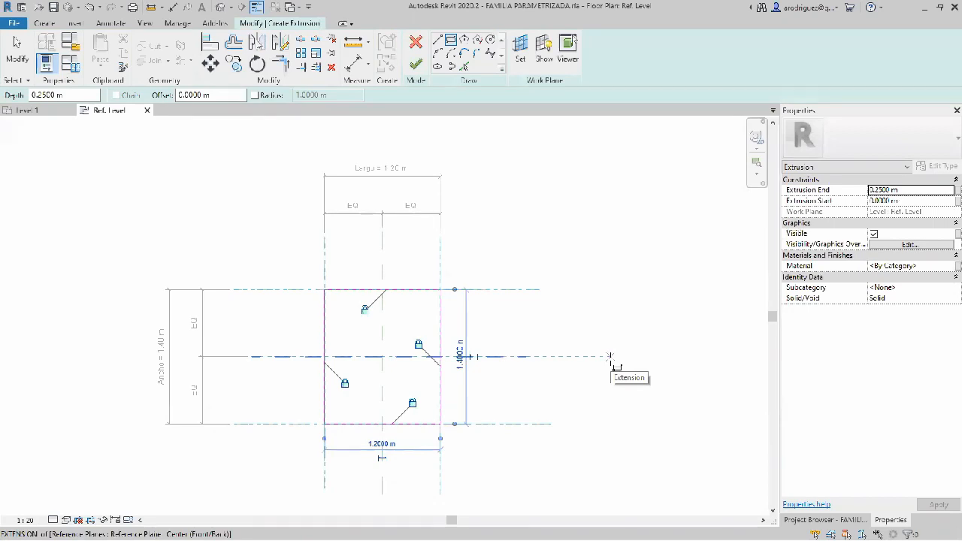
left_click(419, 66)
left_click(570, 198)
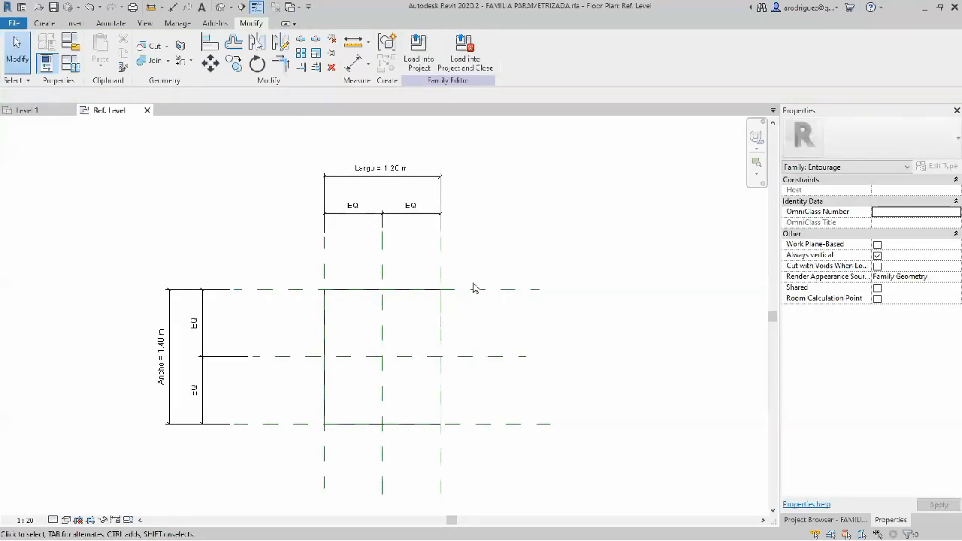
Step: Change the plan view's visual style to Consistent Colors
left_click(442, 331)
left_click(130, 492)
left_click(66, 519)
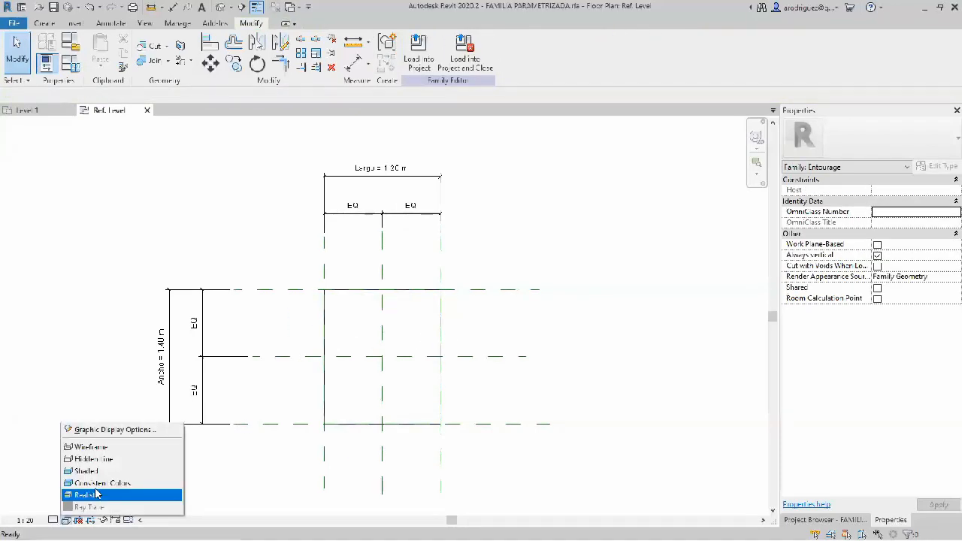
left_click(98, 483)
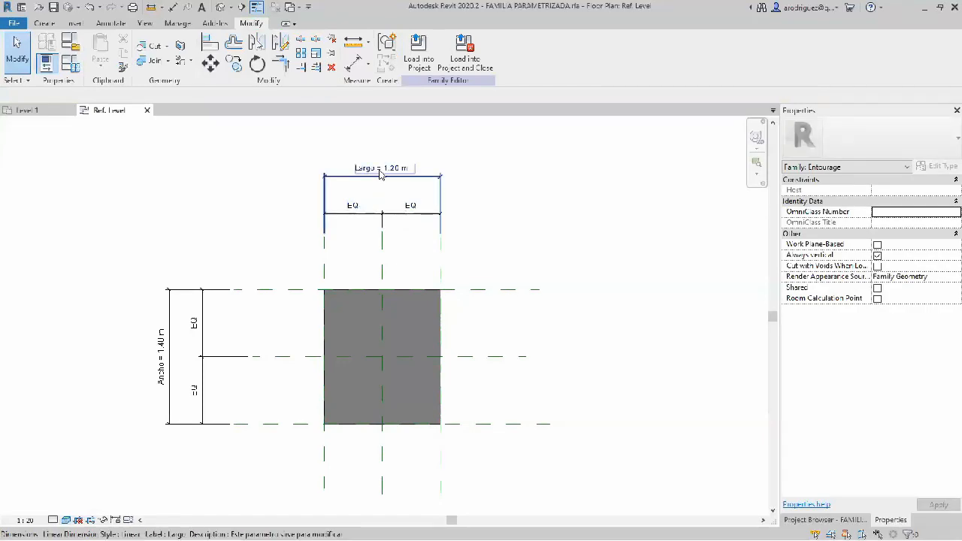
Step: Set the Largo dimension to 2 m to stretch the extrusion's length
left_click(380, 168)
left_click(380, 165)
type("2")
key("Return")
Step: Set the Ancho dimension between the outer horizontal reference planes to 0.6 m
left_click(169, 353)
left_click(163, 359)
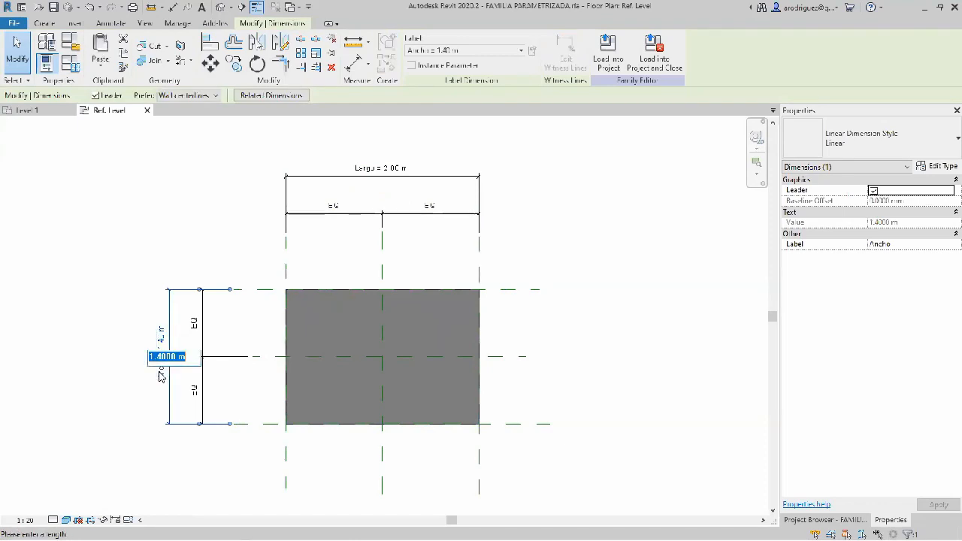
type("0.6")
key("Return")
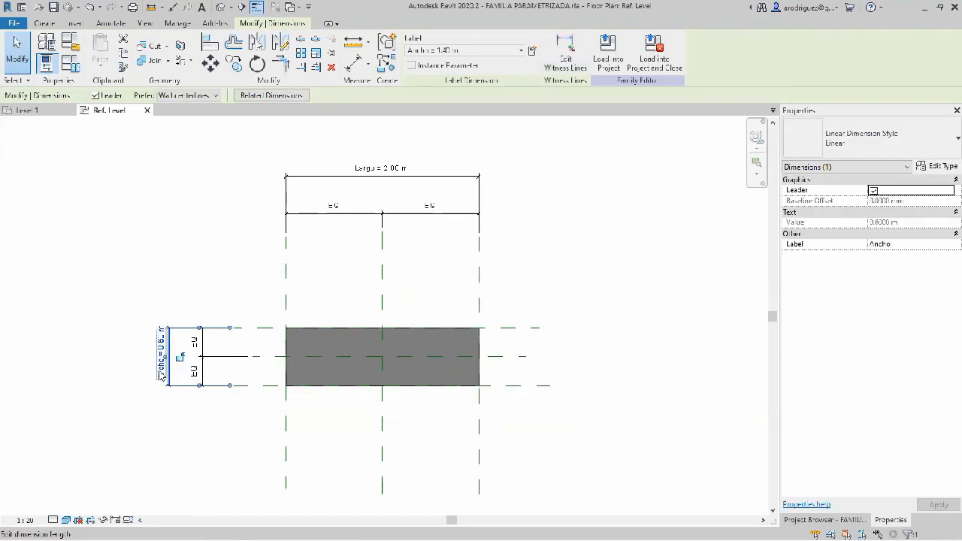
left_click(581, 256)
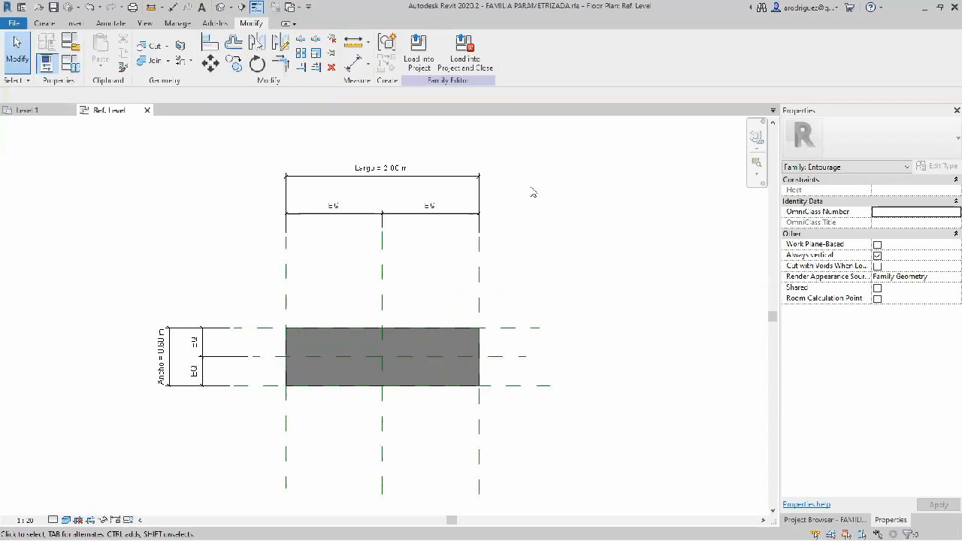
Step: Load the family into the PARAMETROS project, dismissing the save reminder, and place one instance in the middle of the Level 1 plan
left_click(418, 53)
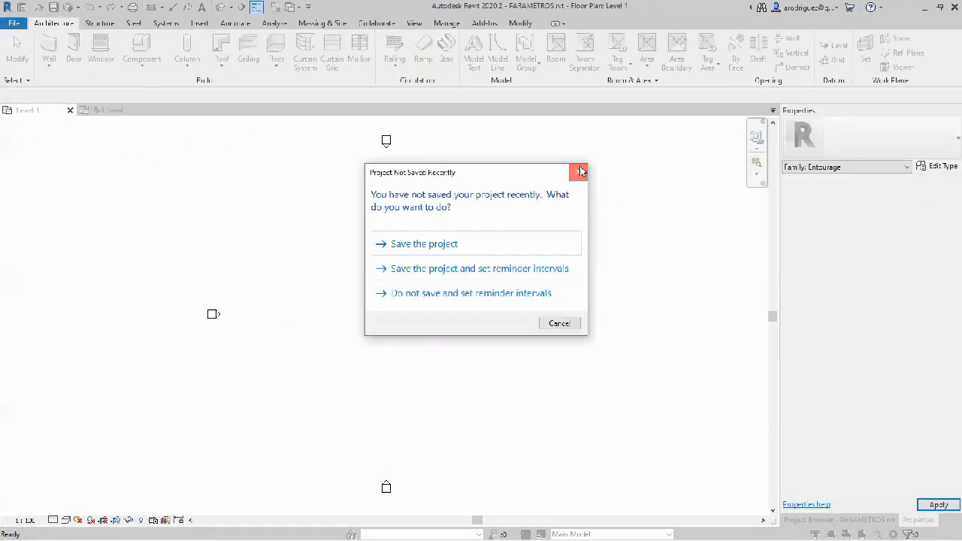
left_click(579, 171)
left_click(386, 303)
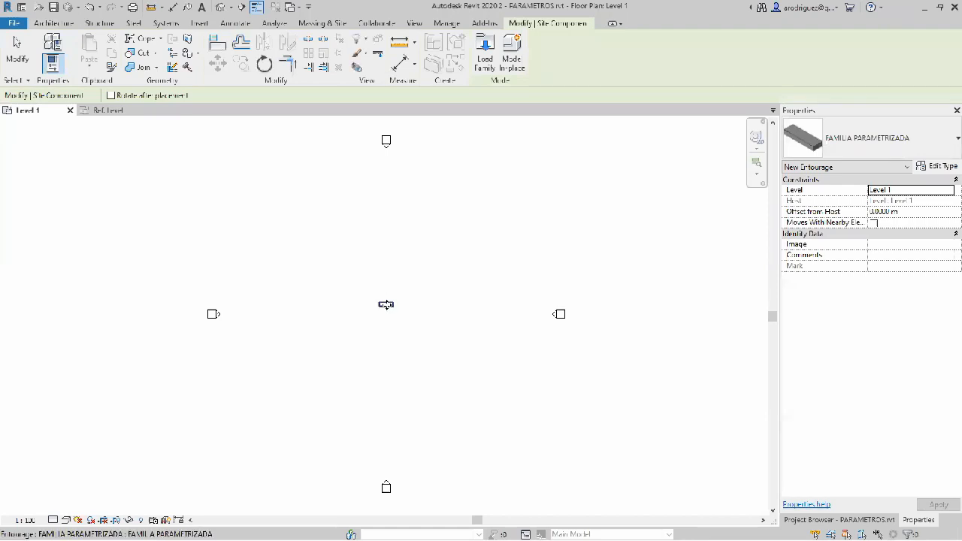
key("Escape")
Step: Move the placed family instance about 2.4 m upward in the Level 1 plan
left_click(395, 315)
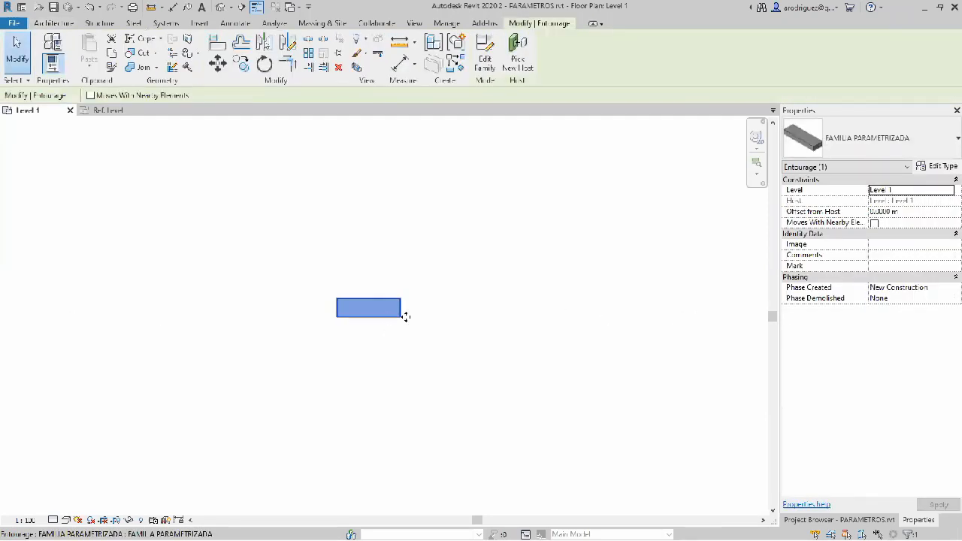
left_click_drag(352, 354, 404, 324)
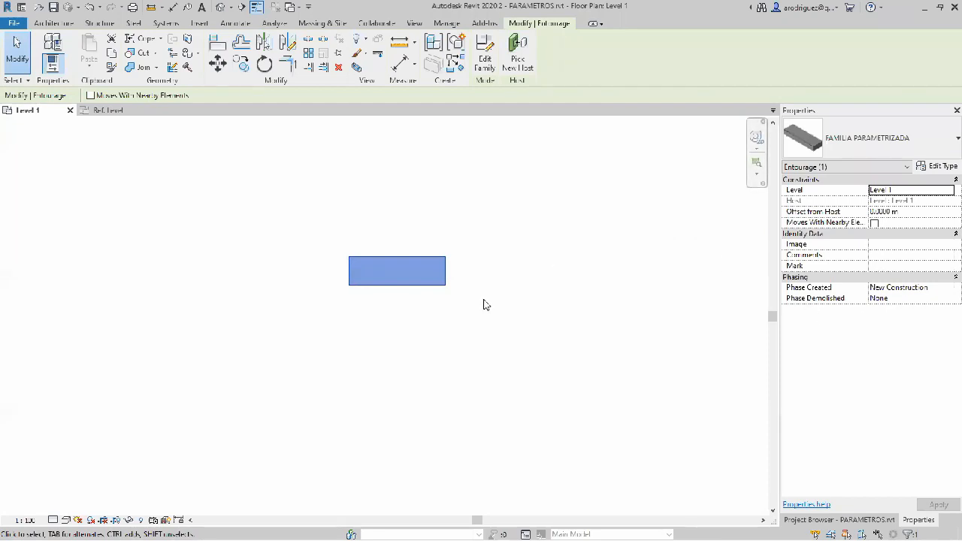
left_click(441, 290)
left_click(423, 277)
scroll(405, 300, "down", 2)
scroll(406, 301, "down", 1)
middle_click_drag(406, 301, 410, 236)
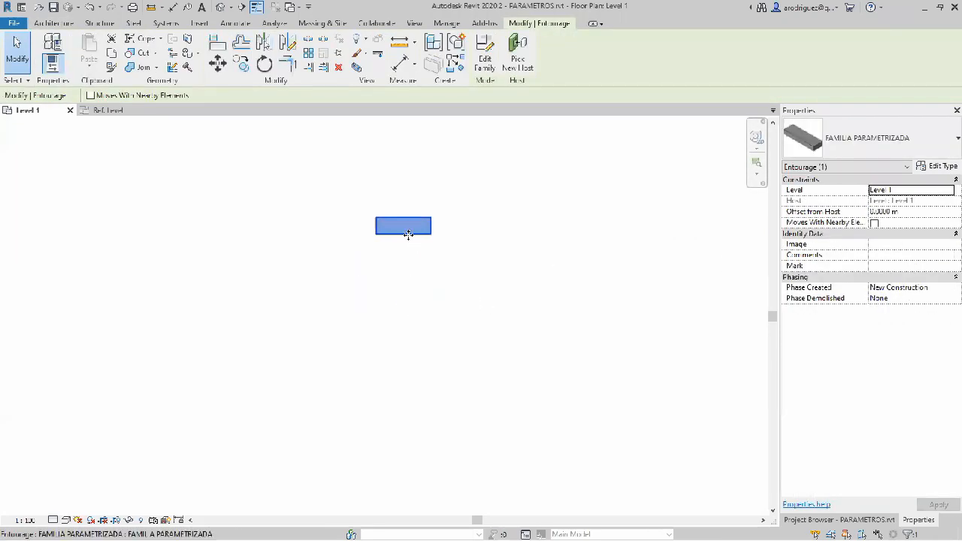
key("m")
key("v")
left_click(475, 246)
left_click(483, 182)
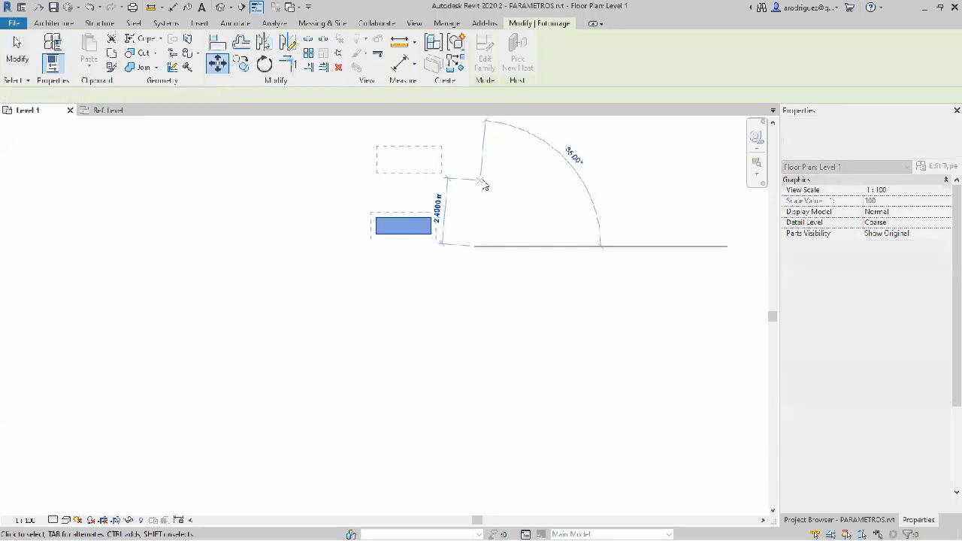
Step: Array the instance downward in a vertical column of 5, setting the spacing to the second copy just below the original
scroll(473, 195, "down", 1)
middle_click_drag(472, 197, 471, 265)
key("m")
key("v")
key("a")
key("r")
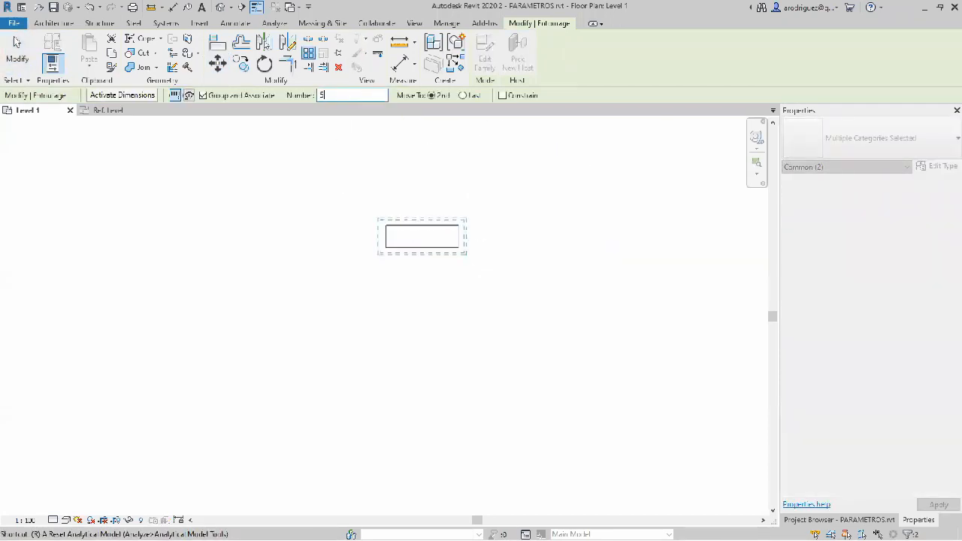
left_click(386, 237)
scroll(386, 238, "down", 1)
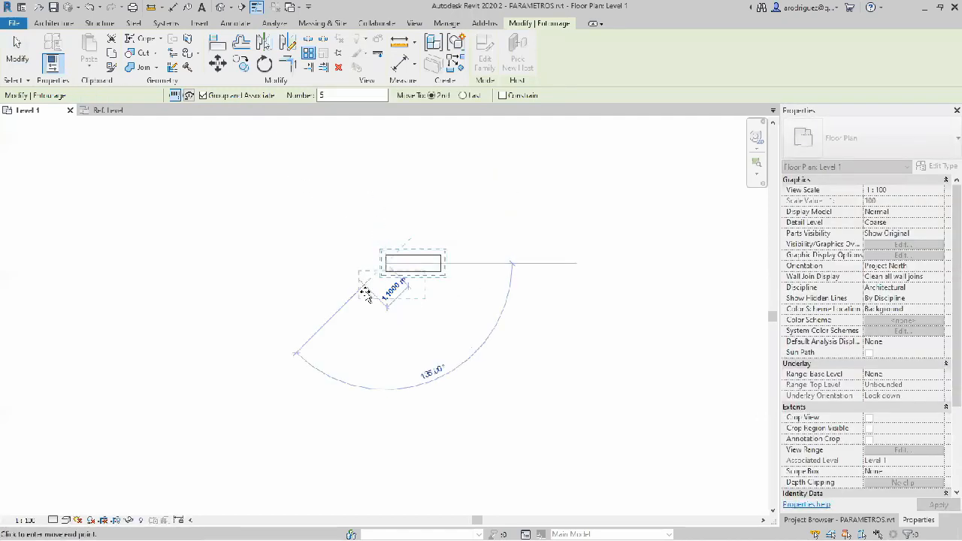
left_click(387, 293)
middle_click_drag(509, 389, 501, 335)
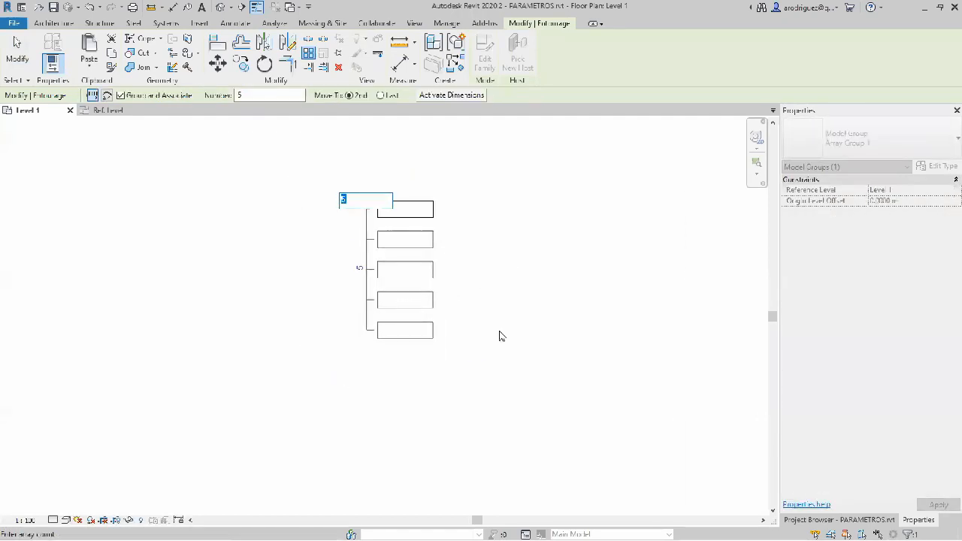
left_click(448, 252)
left_click(450, 252)
Step: Ungroup all five arrayed model groups into separate family instances
left_click(425, 212)
scroll(425, 217, "up", 1)
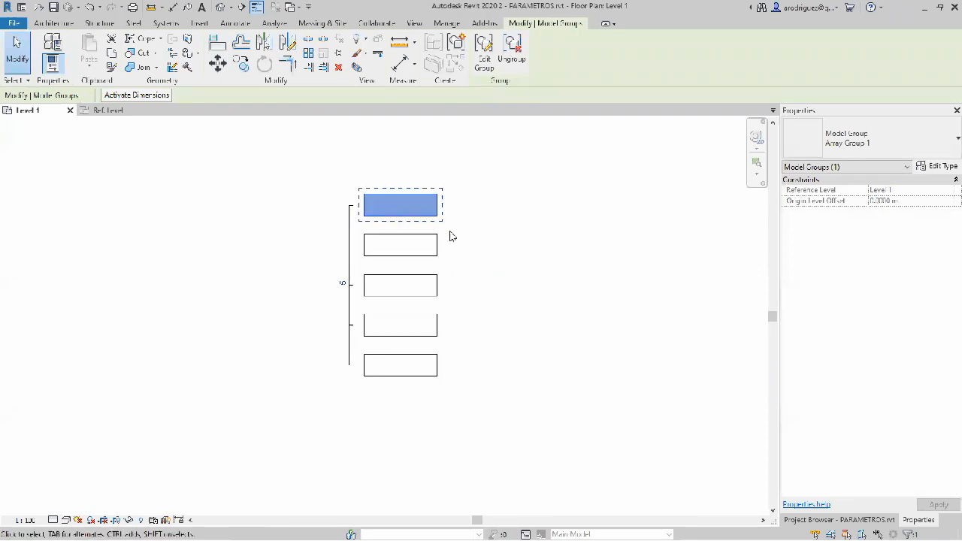
left_click_drag(329, 137, 496, 428)
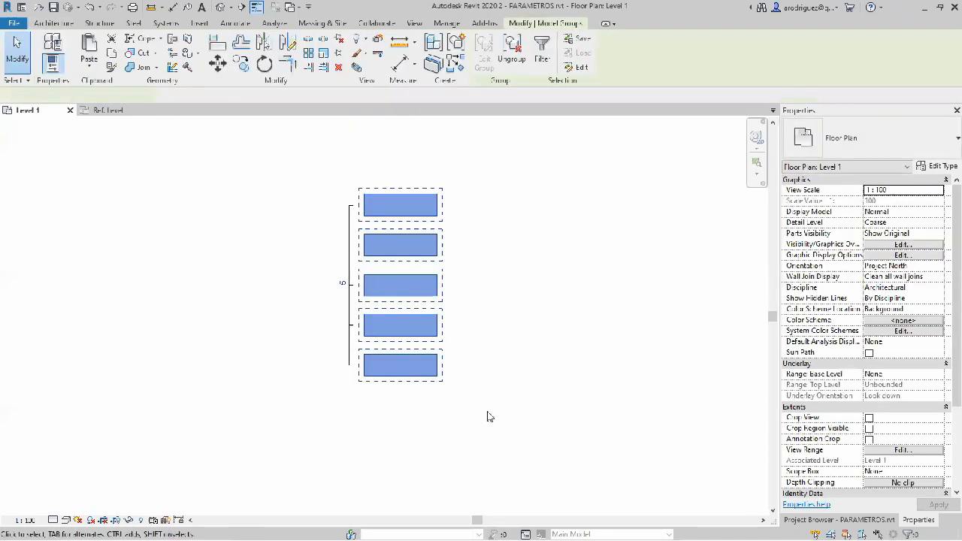
left_click(516, 63)
Step: Set the family type's Ancho to 0.4 m and Largo to 1 m using the uppermost instance
left_click(421, 214)
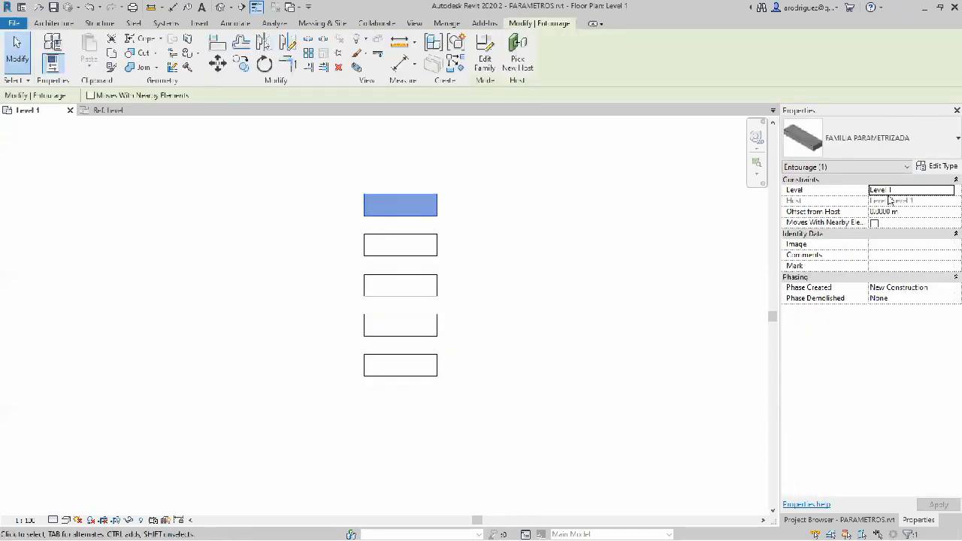
left_click(938, 168)
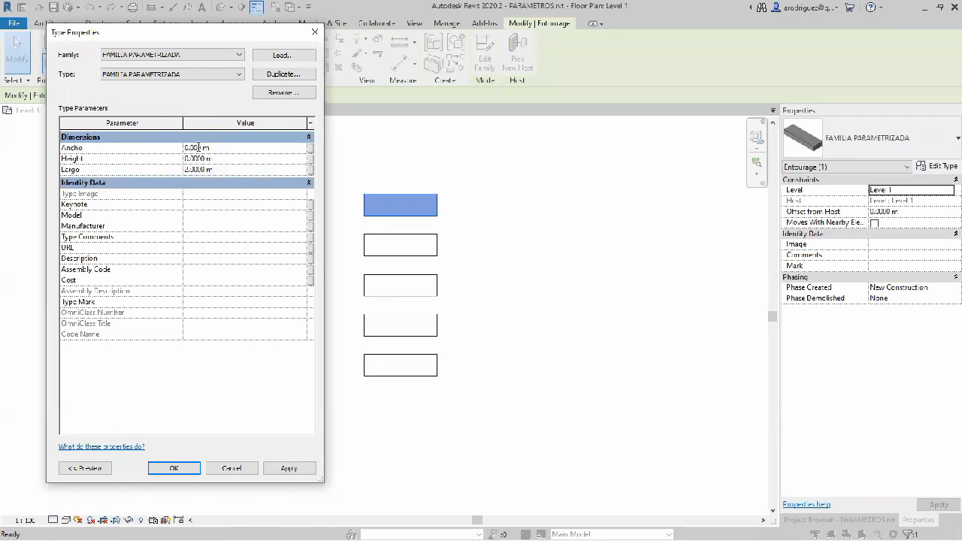
left_click(189, 170)
left_click(197, 466)
Step: Examine the resized family instances in plan, selecting several of them to check their size and instance properties
left_click(428, 212)
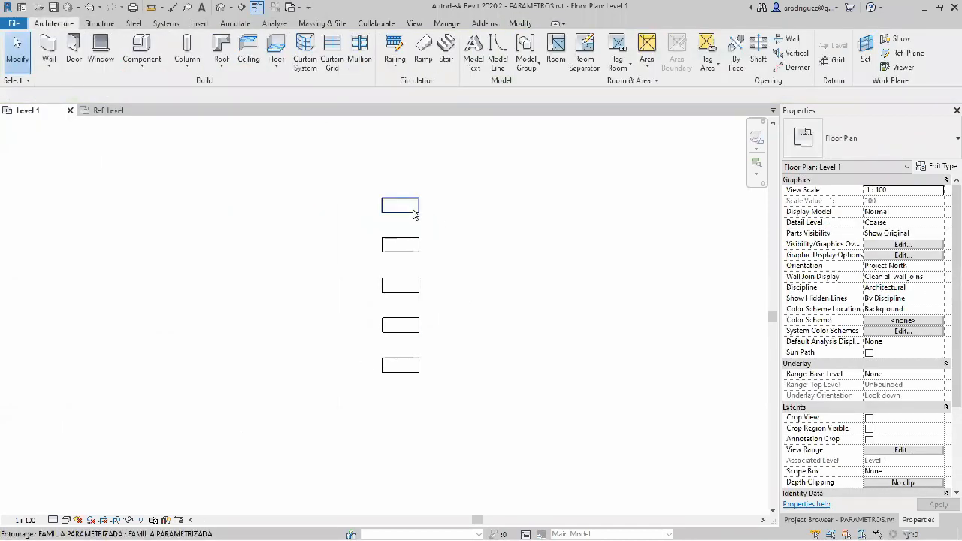
scroll(403, 224, "up", 1)
scroll(421, 236, "up", 1)
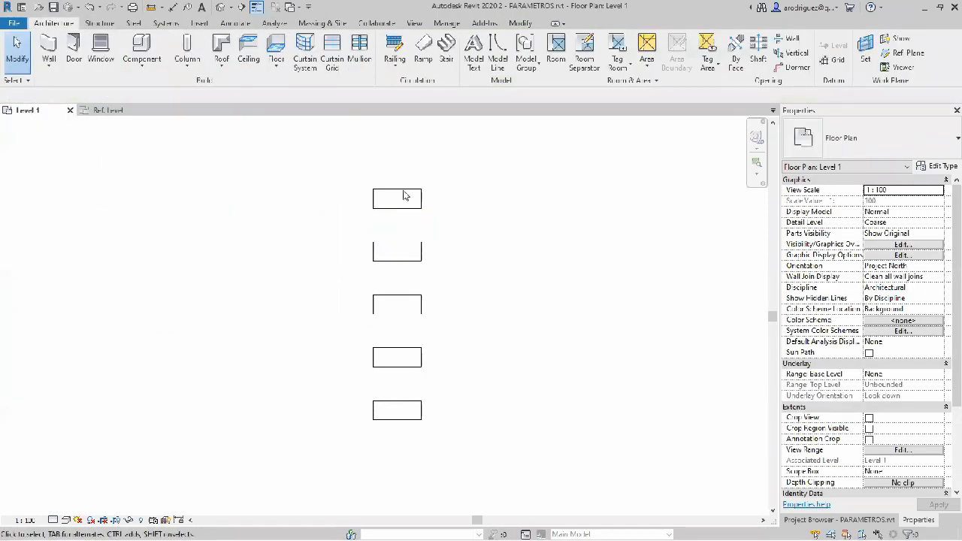
left_click_drag(402, 295, 401, 279)
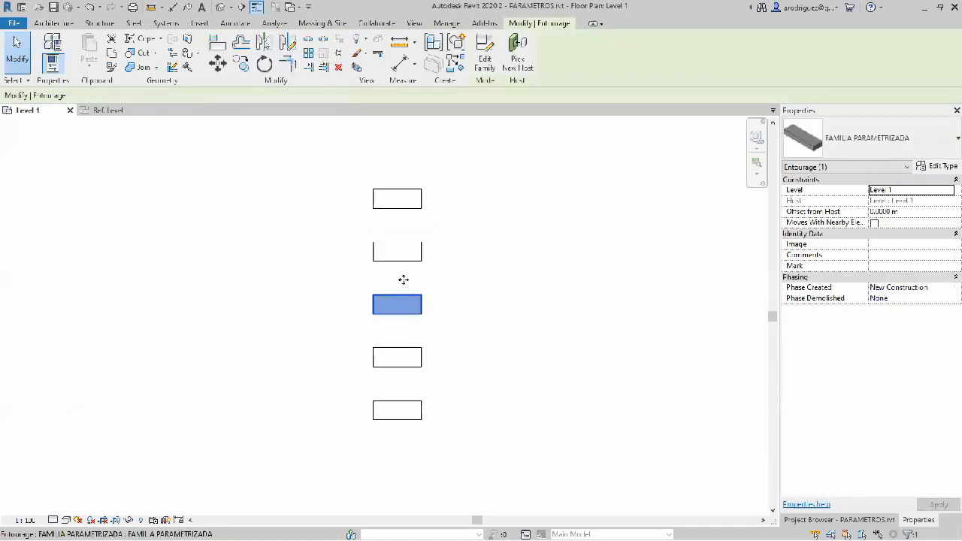
left_click(425, 232)
key("ctrl+z")
left_click(400, 206)
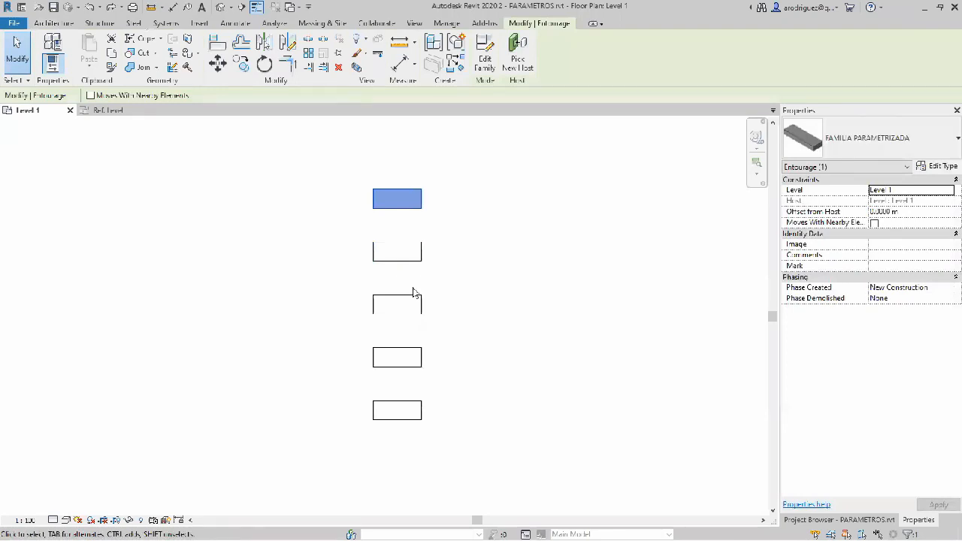
left_click(431, 282)
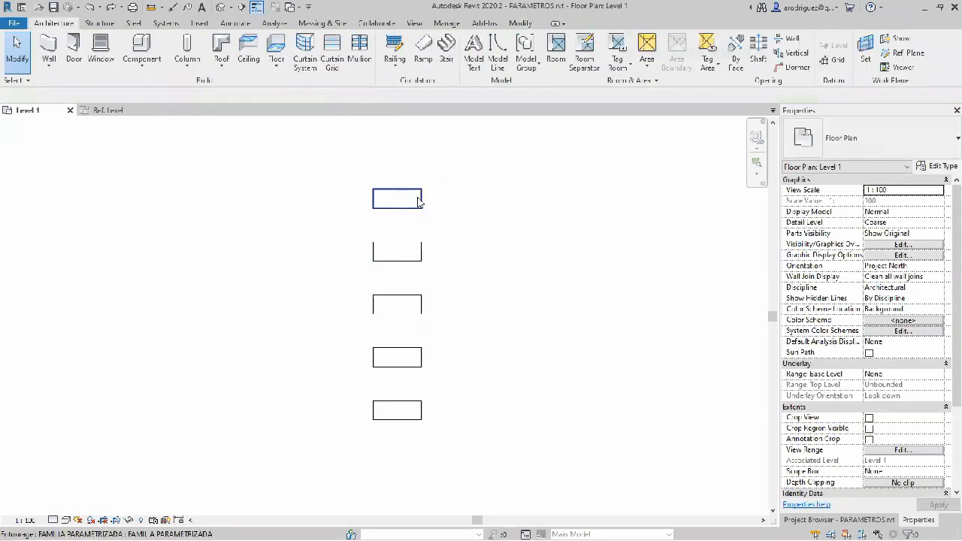
left_click(418, 199)
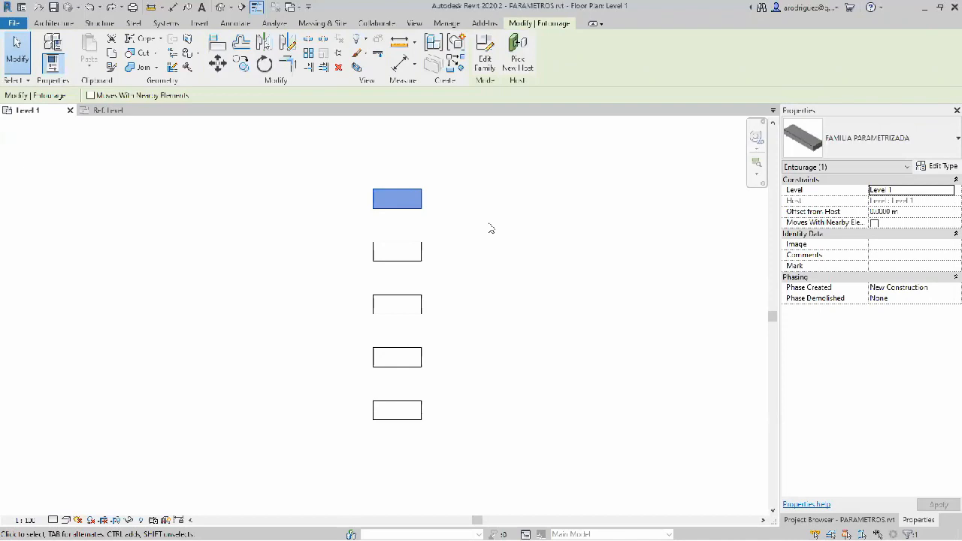
left_click(492, 229)
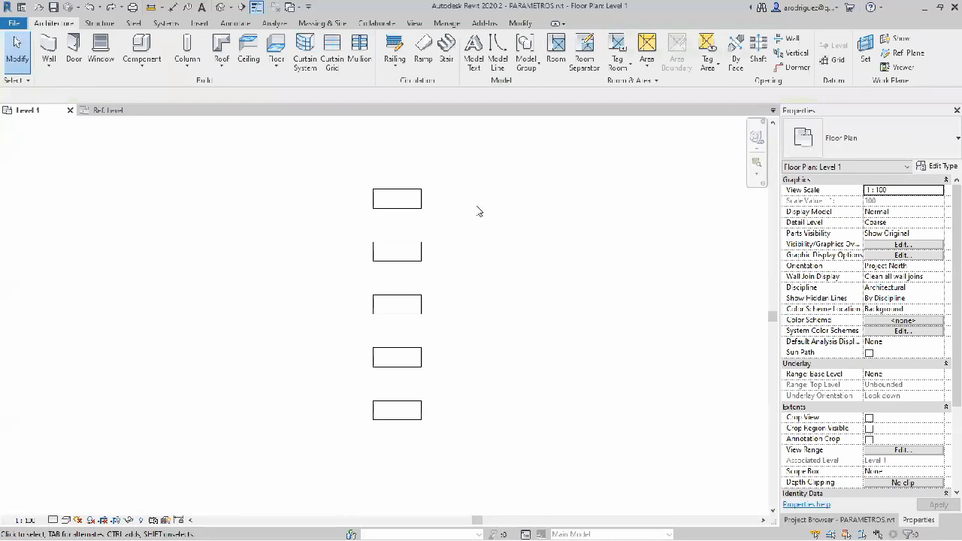
Step: Make the family's Largo dimension an instance parameter and reload the family into the project, overwriting the existing version and its parameter values
left_click(131, 112)
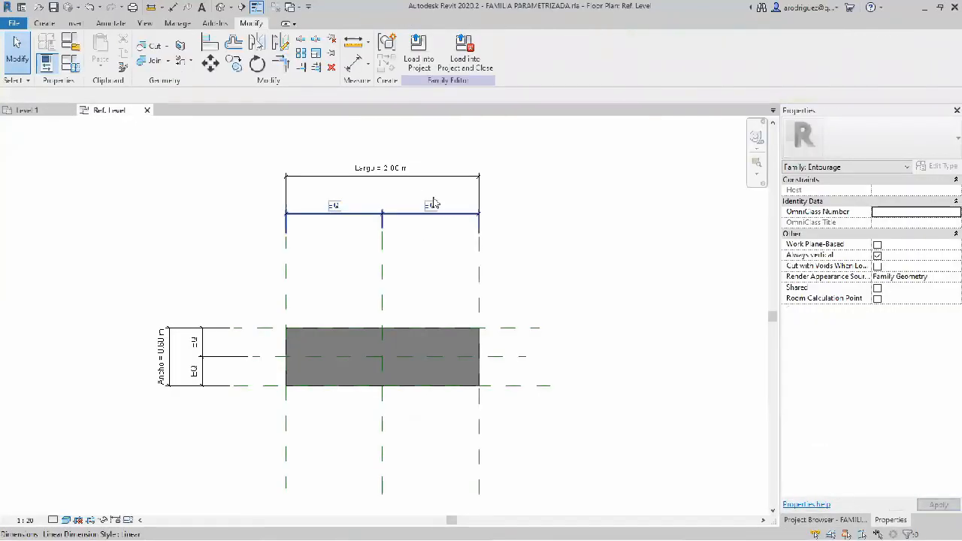
left_click(436, 176)
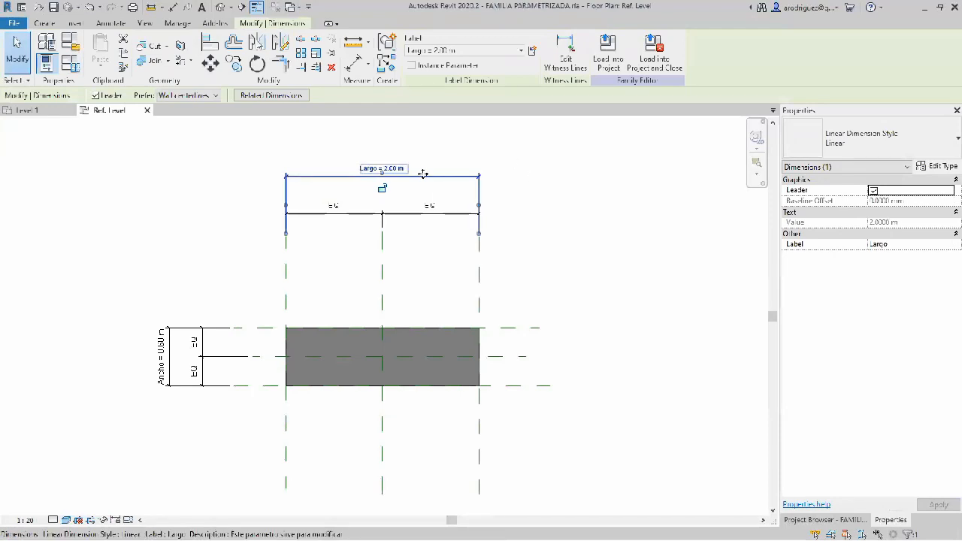
left_click(412, 66)
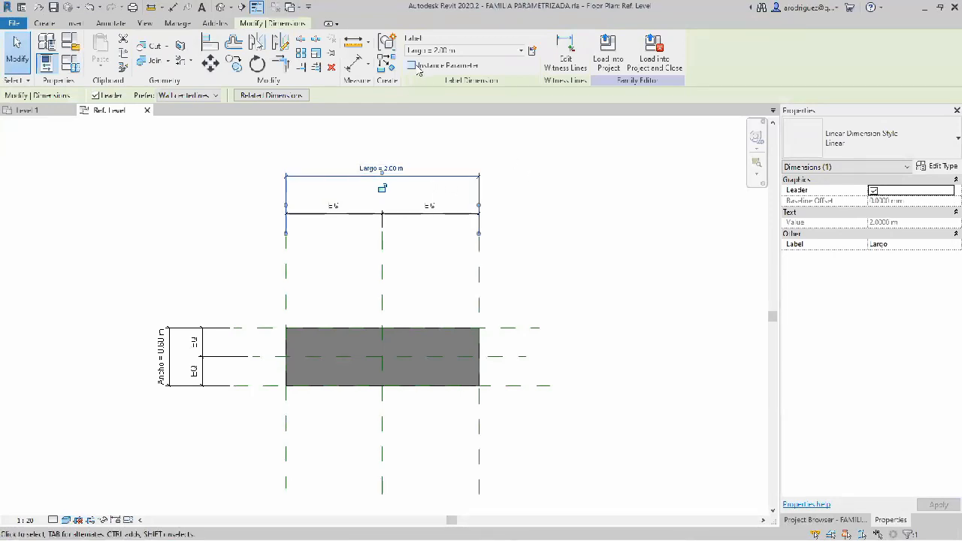
left_click(558, 176)
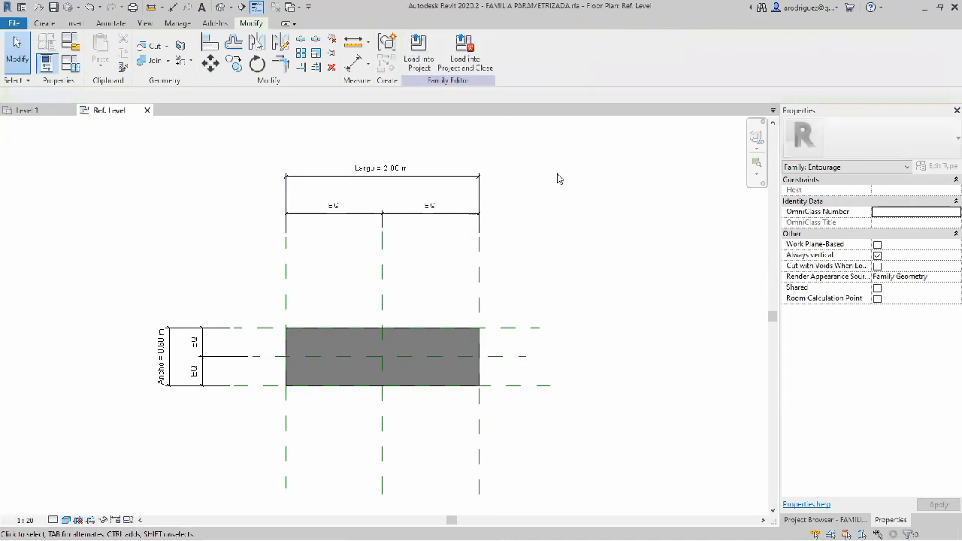
left_click(441, 179)
left_click(517, 206)
left_click(419, 66)
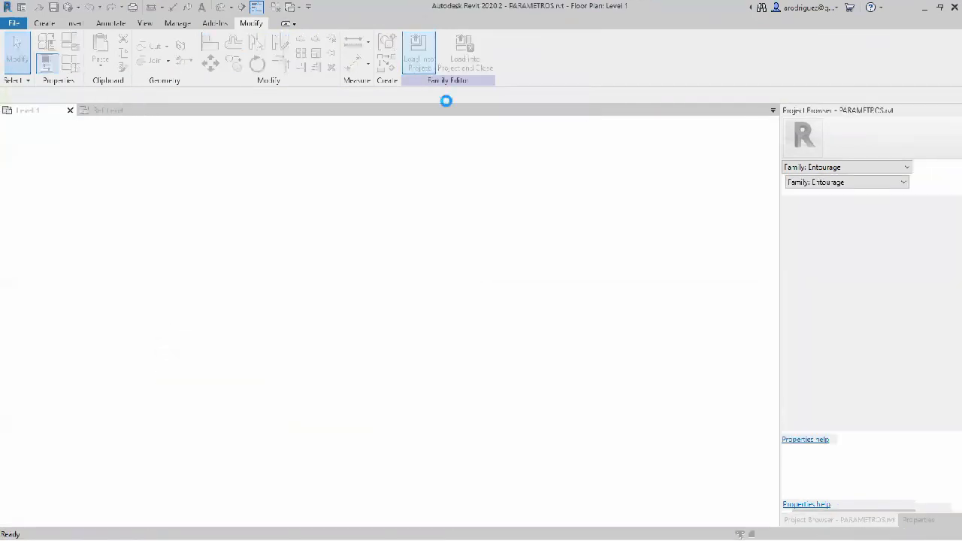
left_click(479, 284)
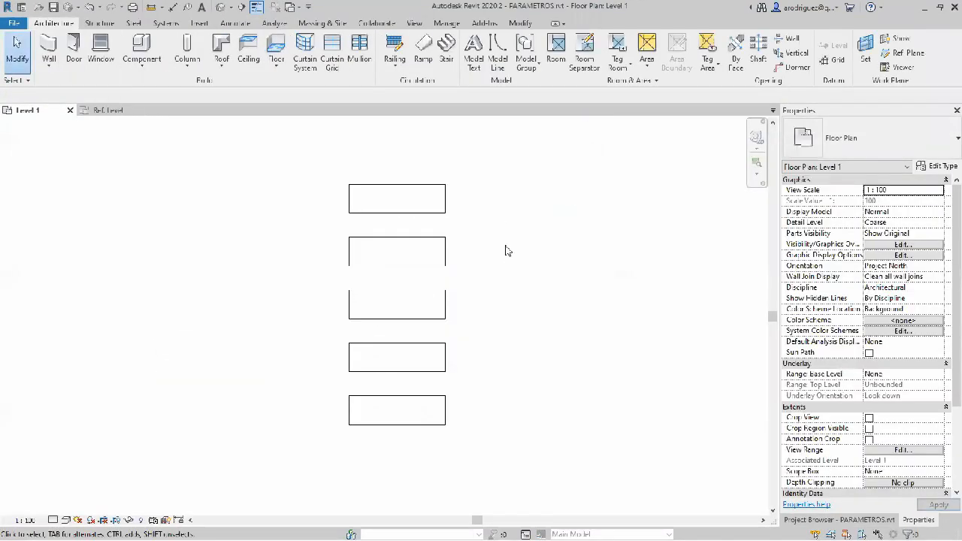
Step: Stretch the middle instance to the right with its shape handle to a Largo of about 2.48 m
left_click(421, 213)
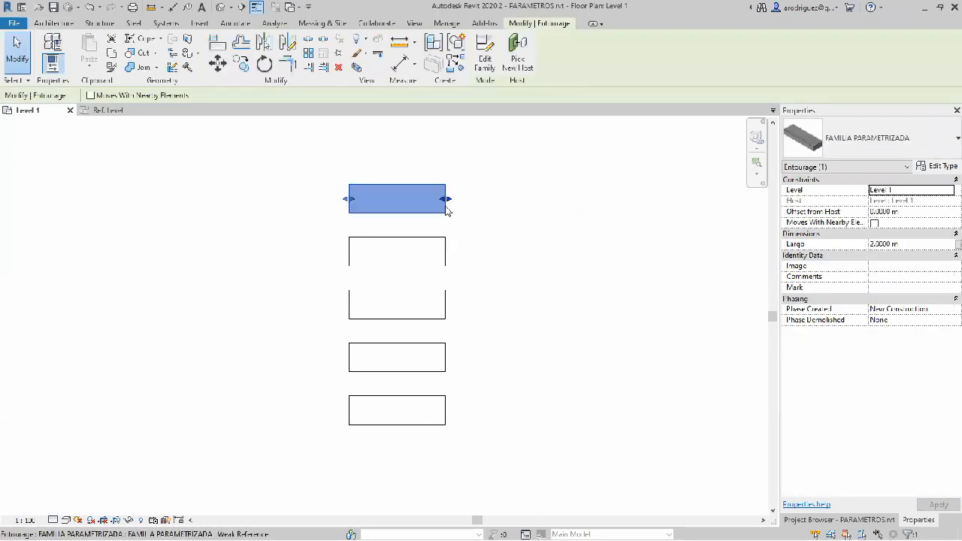
left_click(422, 241)
left_click(503, 284)
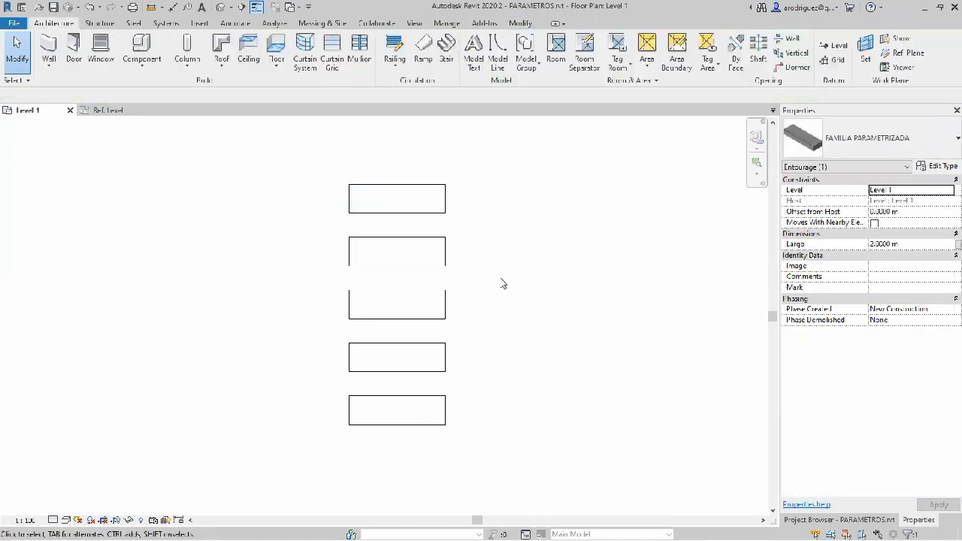
left_click(412, 212)
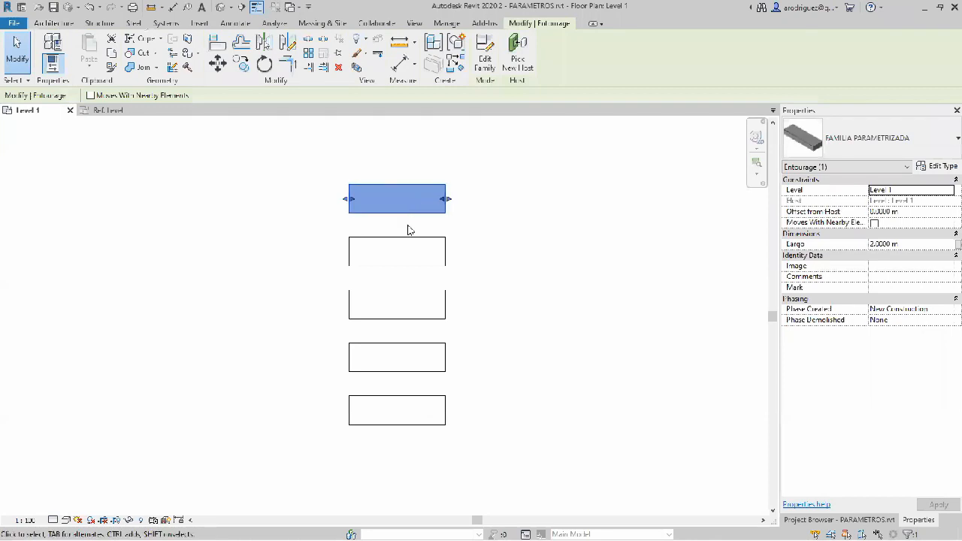
left_click(412, 263)
left_click(413, 295)
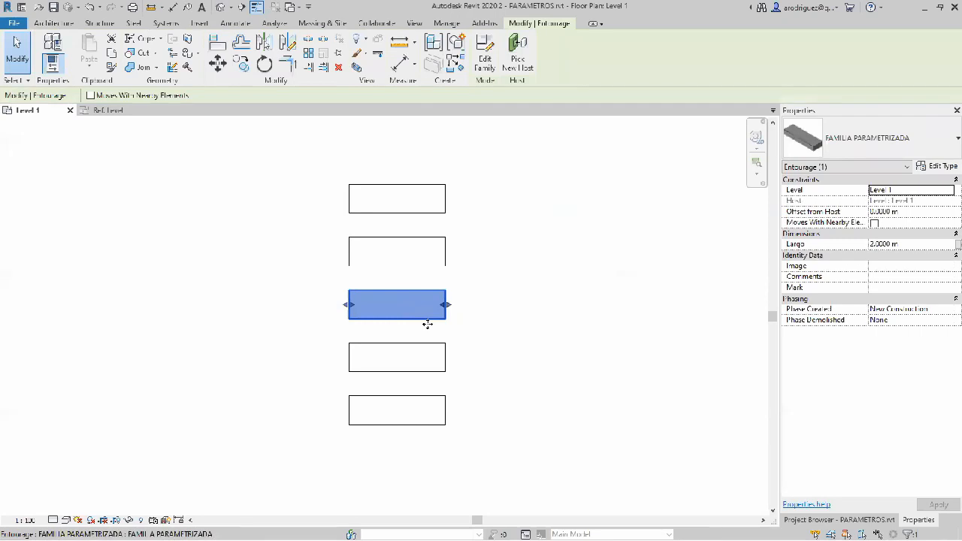
left_click_drag(446, 305, 468, 310)
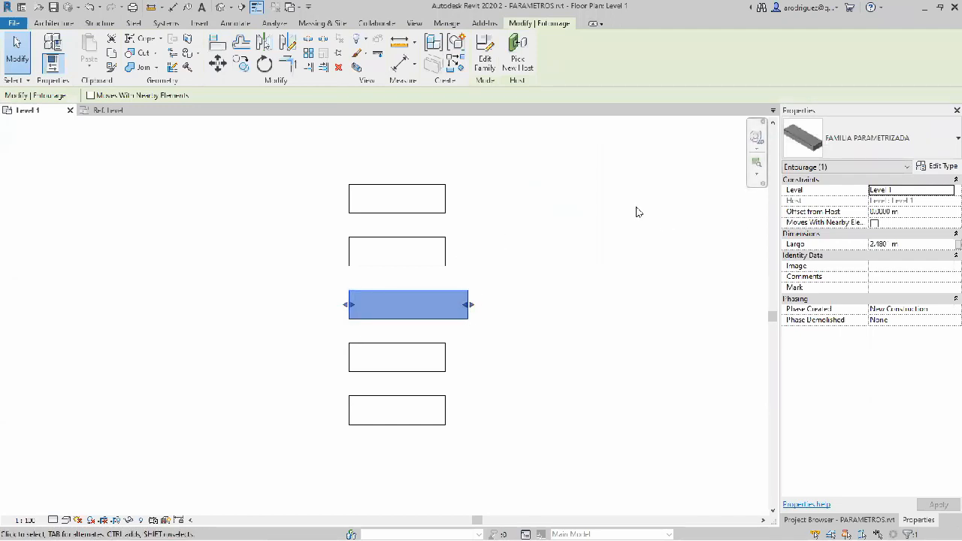
Step: Check the type properties of the uppermost instance to see which dimensions remain type parameters
left_click(439, 198)
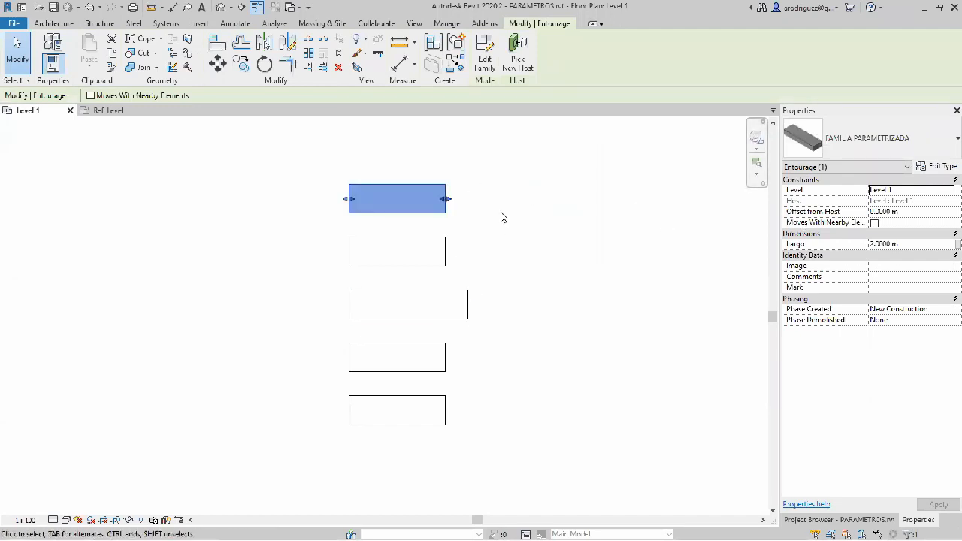
left_click(944, 171)
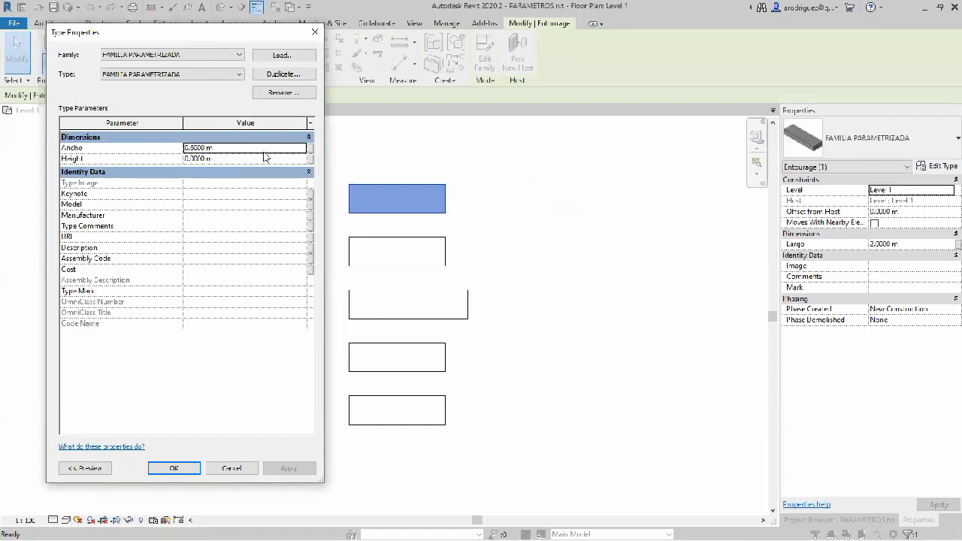
left_click(314, 31)
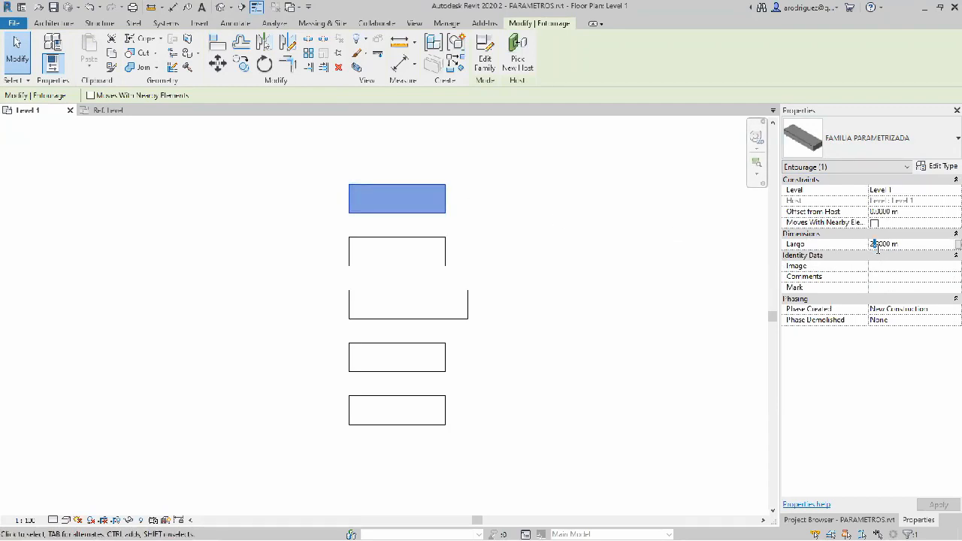
Step: Set the uppermost instance's Largo to 1.5 m
key("BackSpace")
key("BackSpace")
type("1.2")
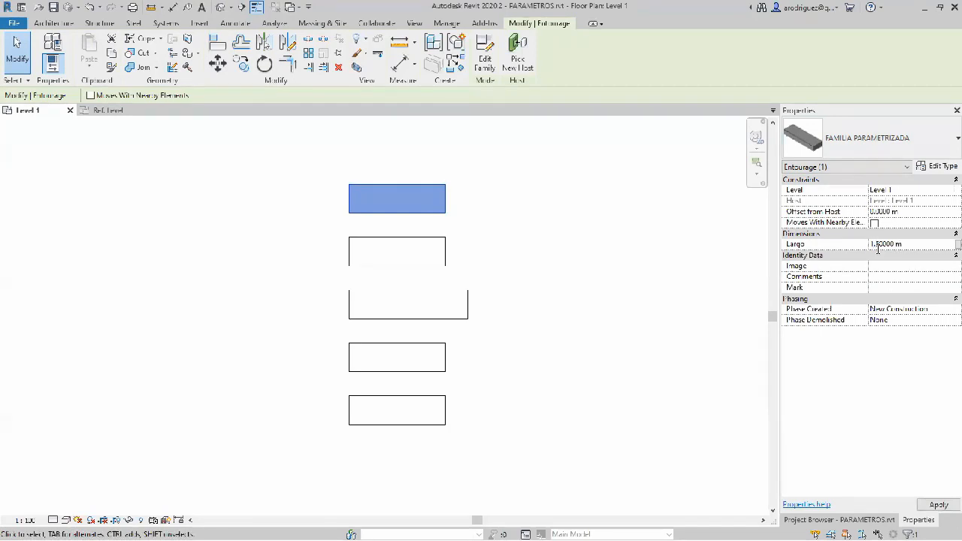
left_click(509, 215)
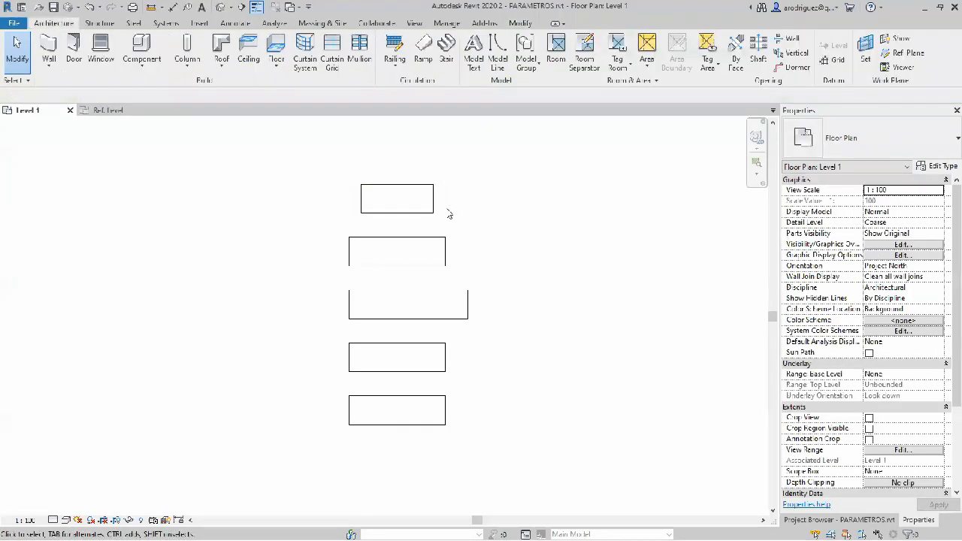
Step: Select the other family instances one after another to compare their individual Largo values, finishing with nothing selected
left_click(417, 213)
left_click(415, 237)
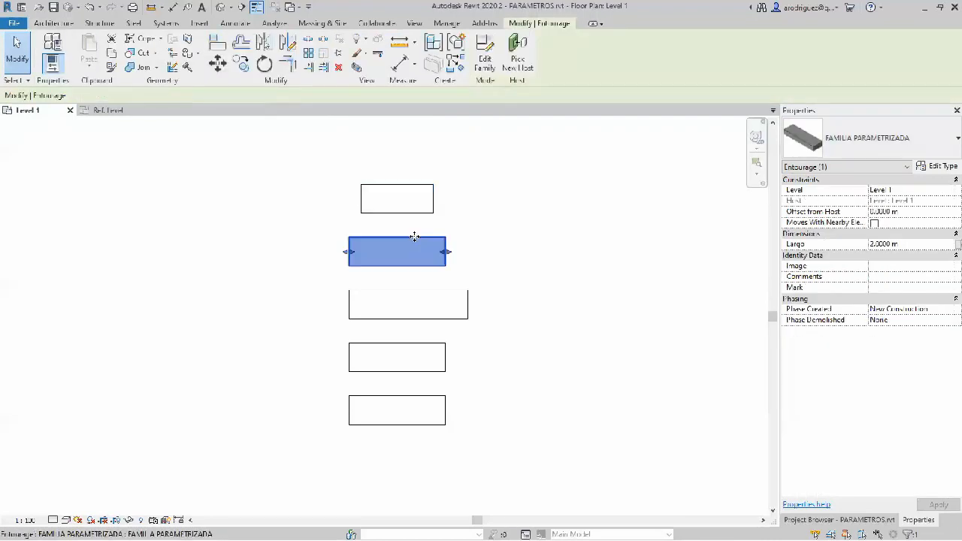
left_click(415, 354)
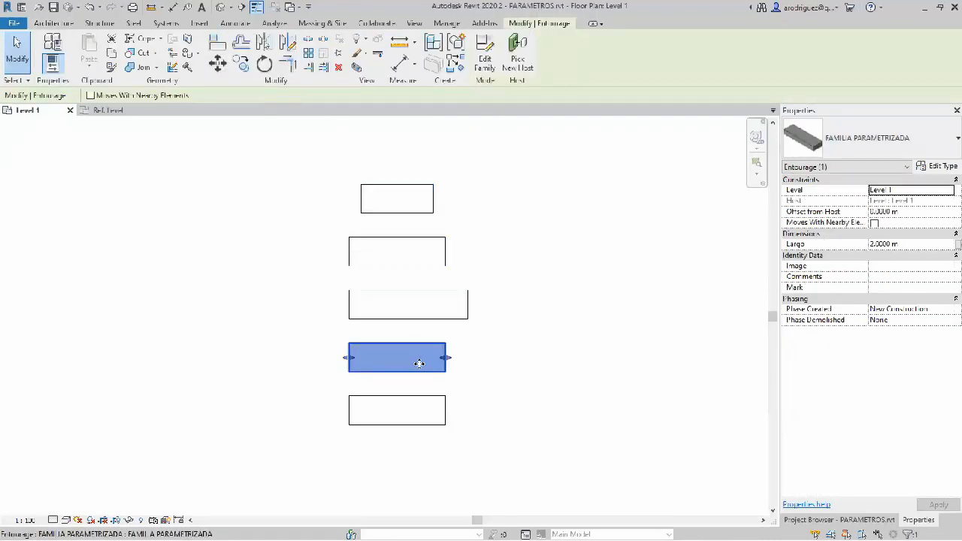
left_click(384, 421)
left_click(467, 267)
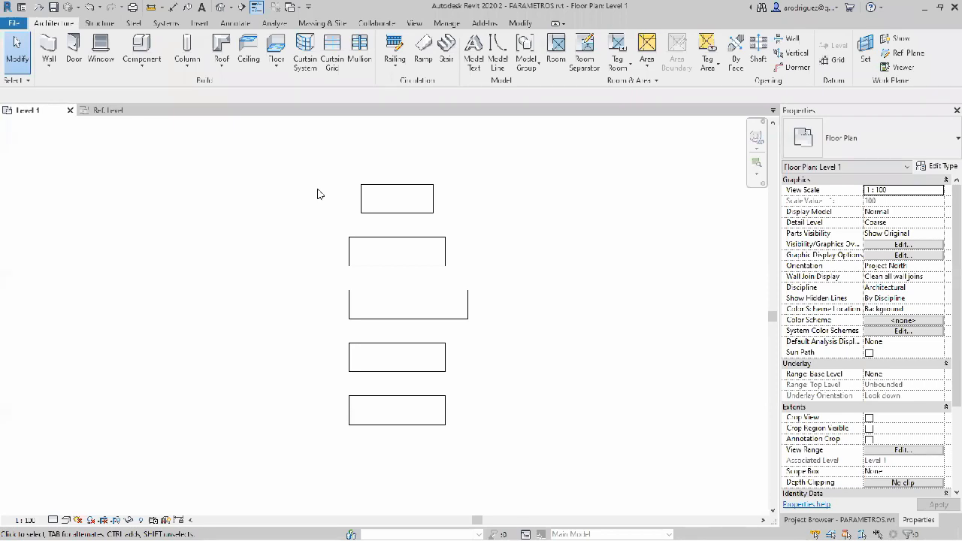
Step: Create a shared parameter file named "Seminario parametros" in the 3.- TIPOS DE PARAMETROS EN REVIT folder
left_click(445, 23)
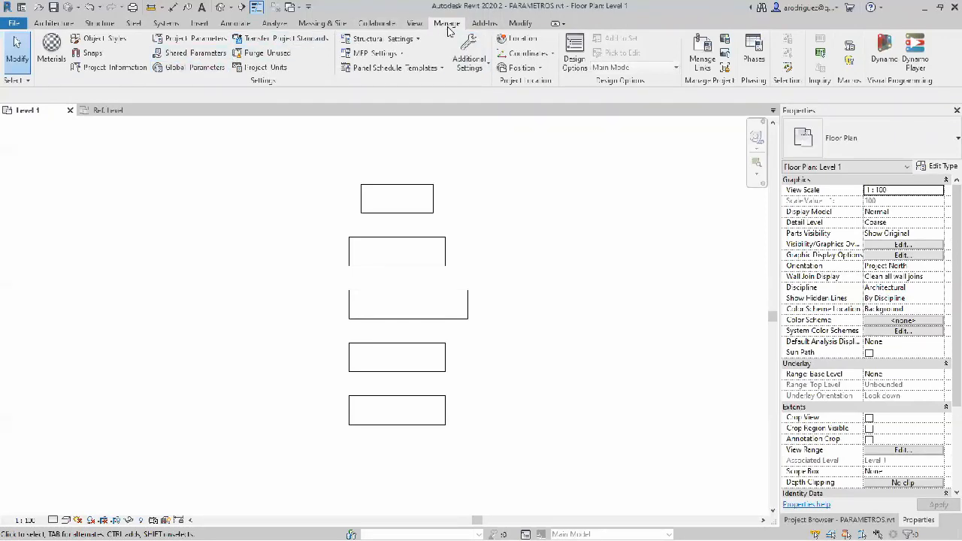
left_click(208, 57)
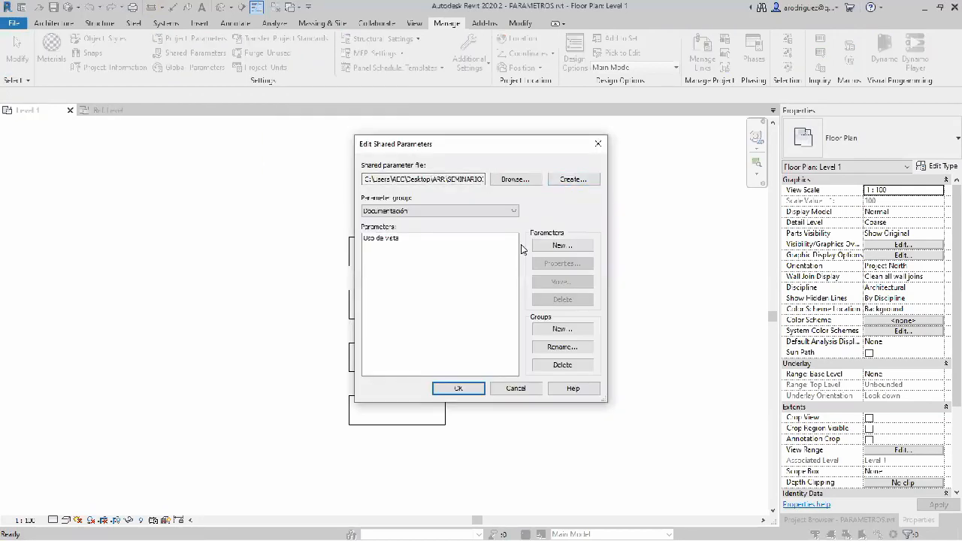
left_click(576, 180)
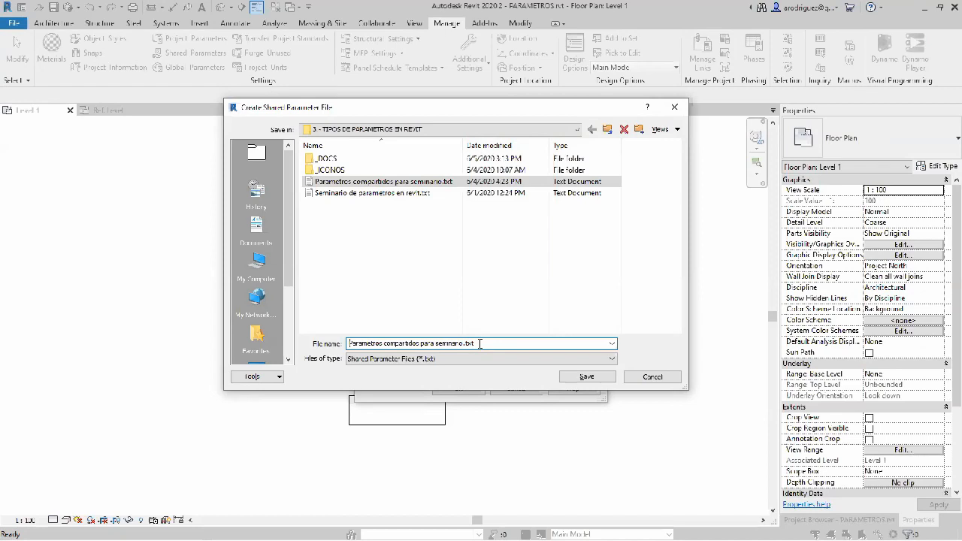
key("ctrl+a")
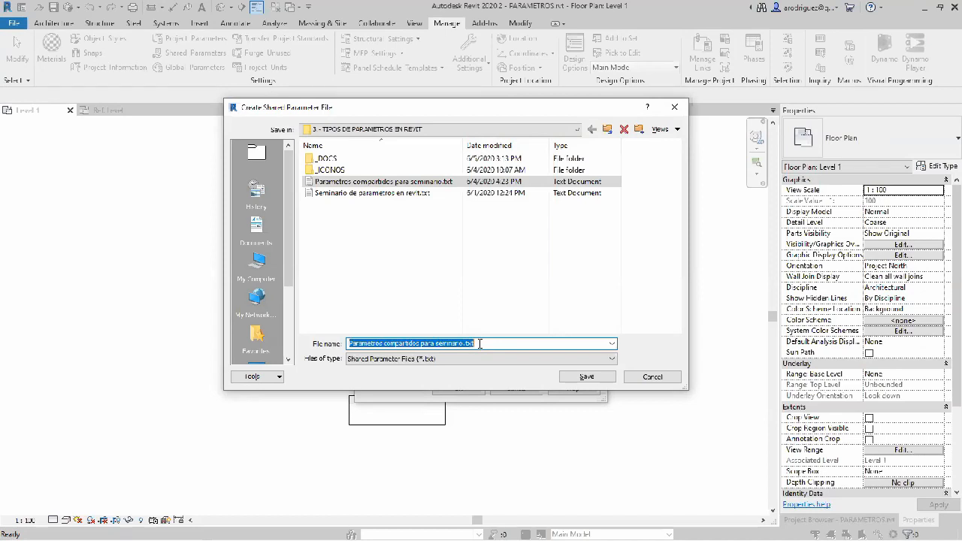
type("Seminario")
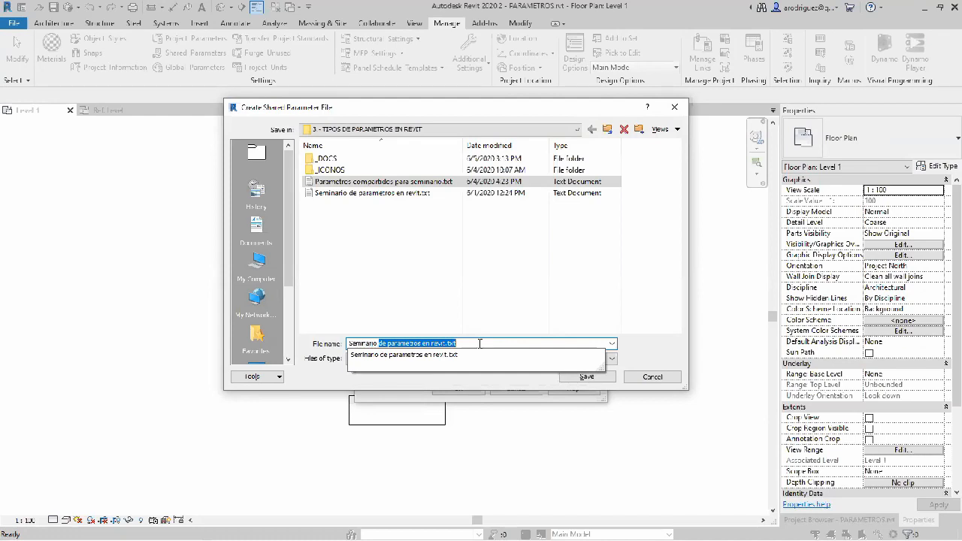
key("Delete")
type("parametros")
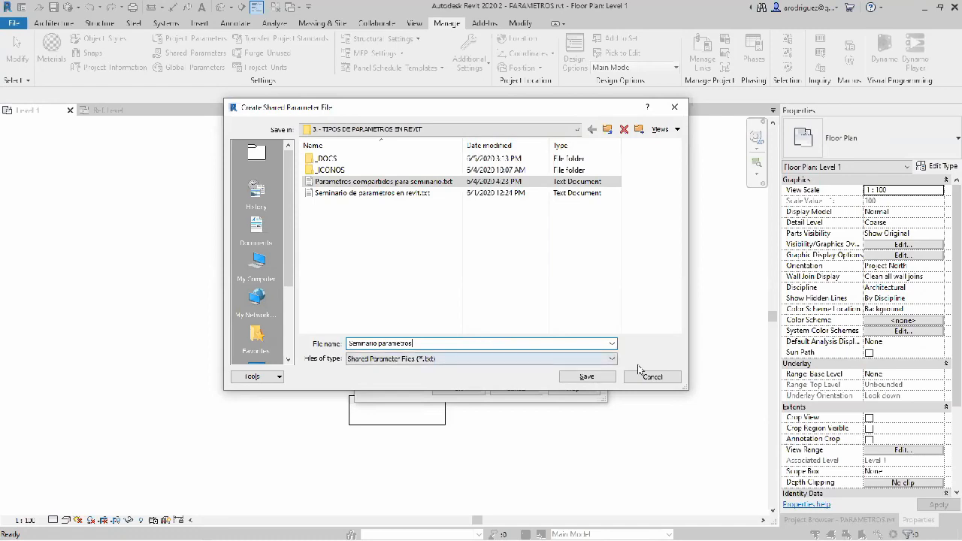
left_click(577, 378)
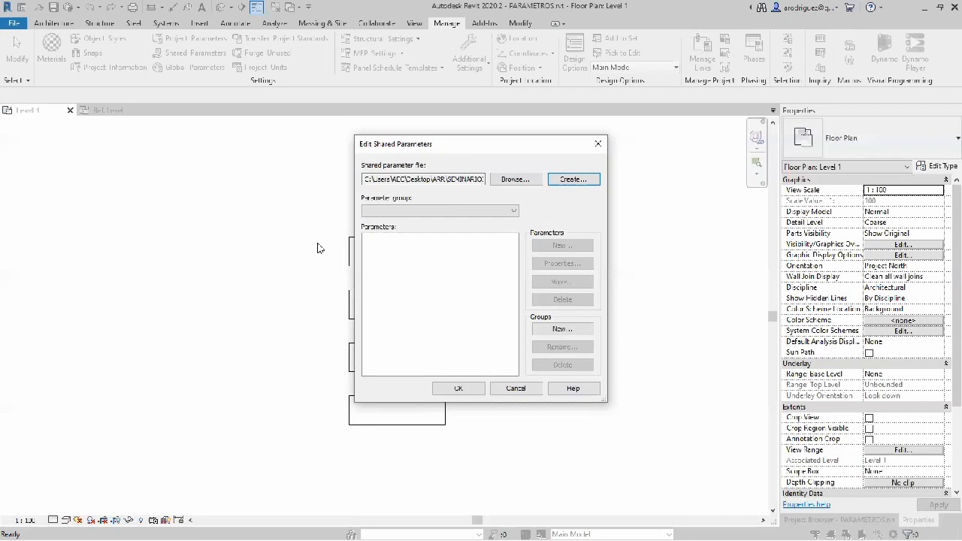
Step: Add a parameter group named Documentación to the new shared parameter file
left_click(475, 254)
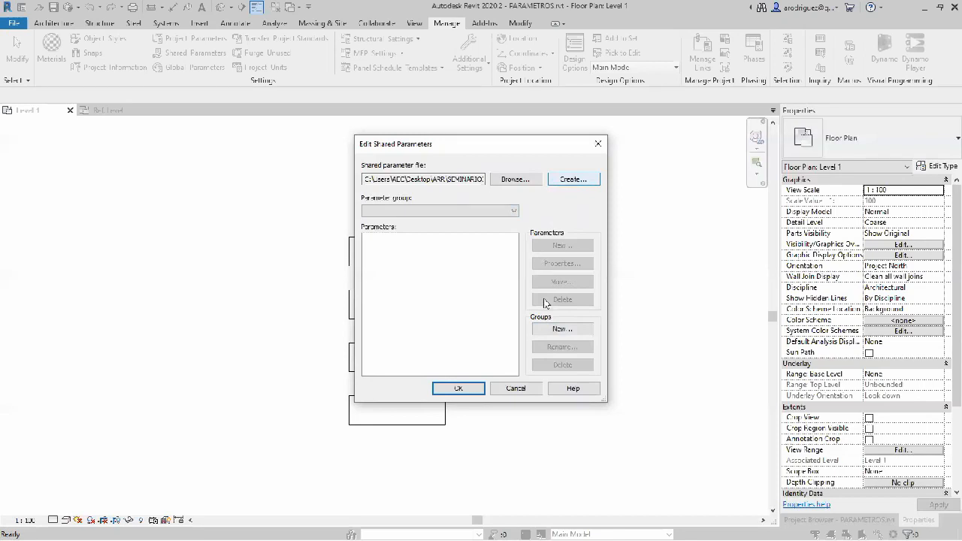
left_click(573, 331)
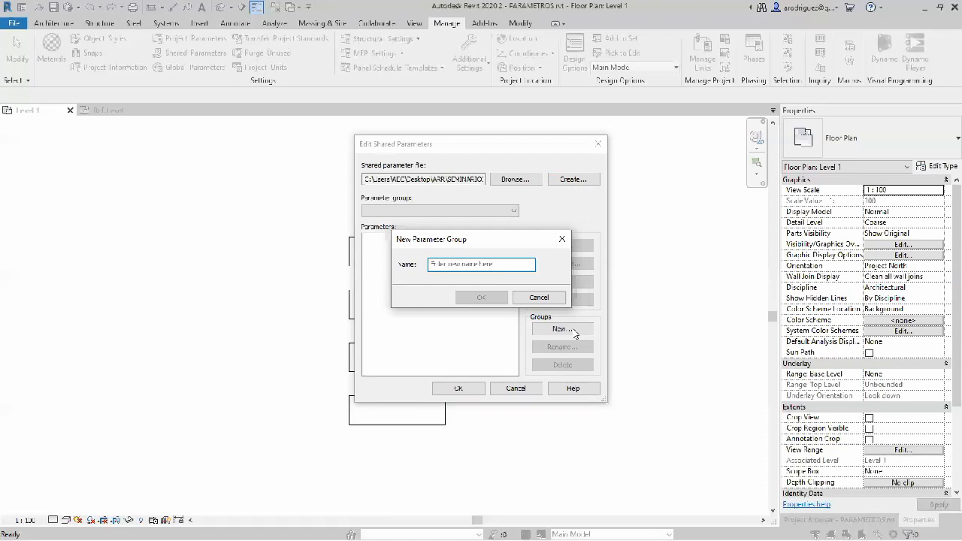
type("Gu")
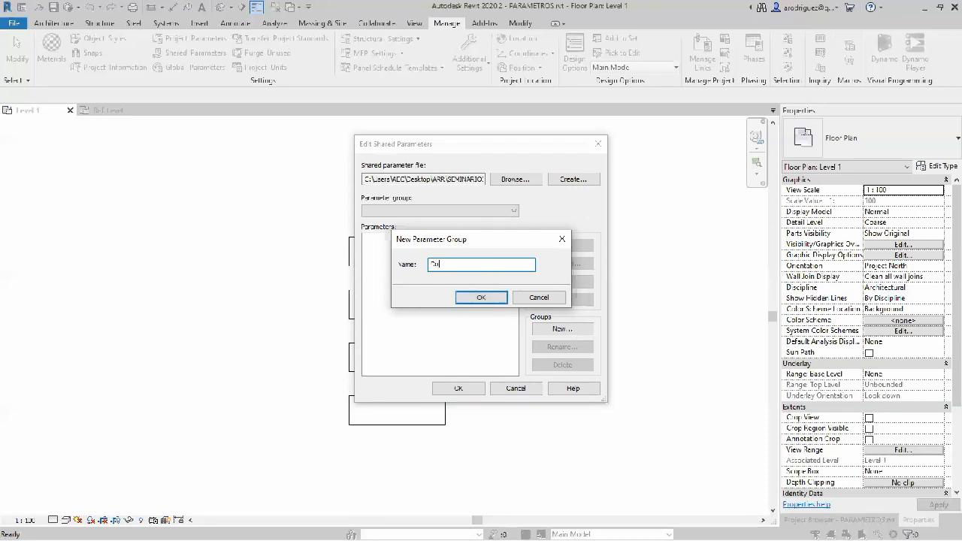
type("mercializ")
key("Return")
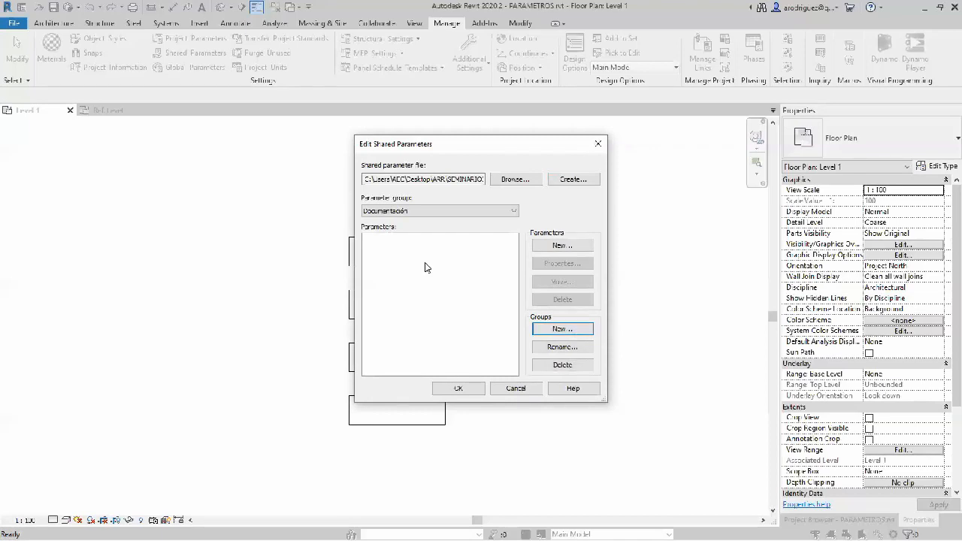
Step: Start a new shared parameter in the Documentación group and name it "Uso de vista"
left_click(562, 245)
left_click(467, 221)
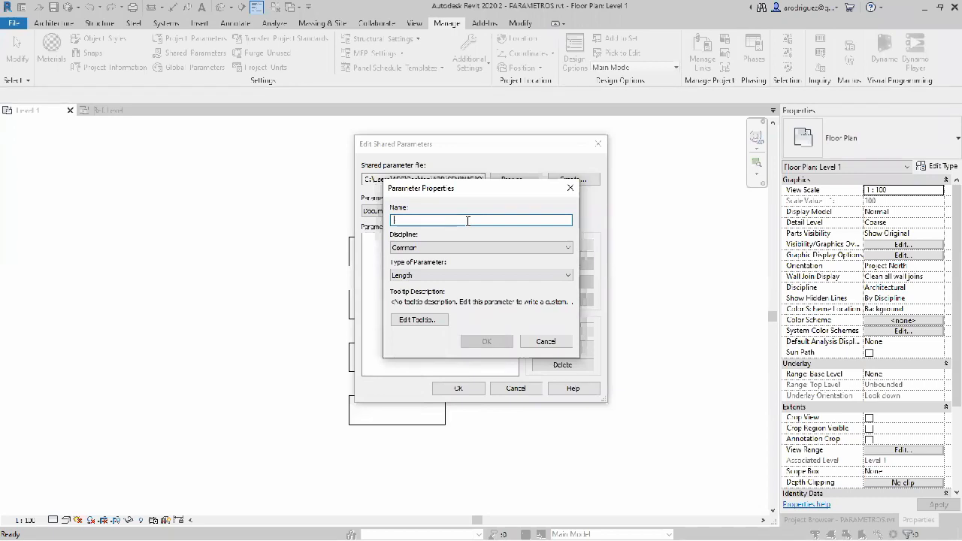
type("Uso e")
type("e vet")
key("BackSpace")
key("BackSpace")
type("ista")
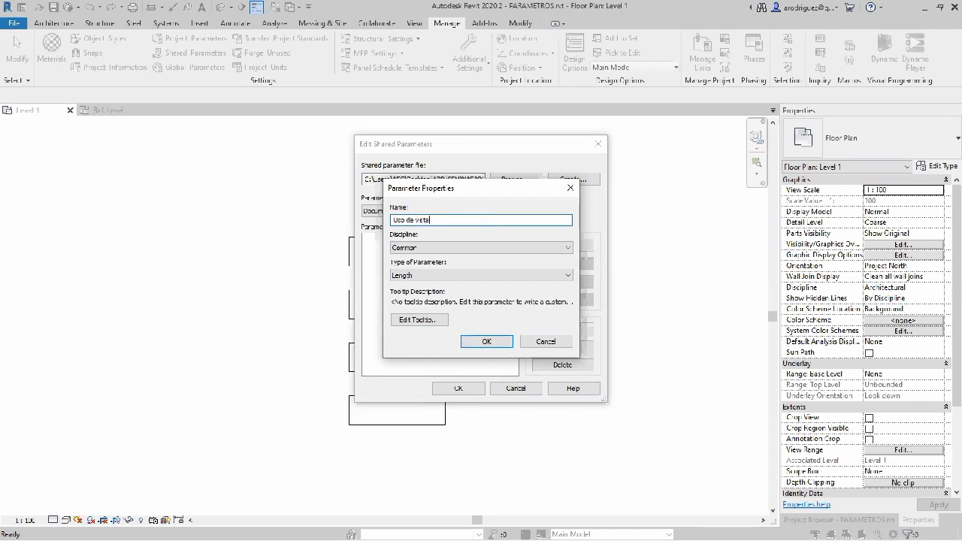
Step: Examine the parameter types offered for the Structural and HVAC disciplines
left_click(502, 248)
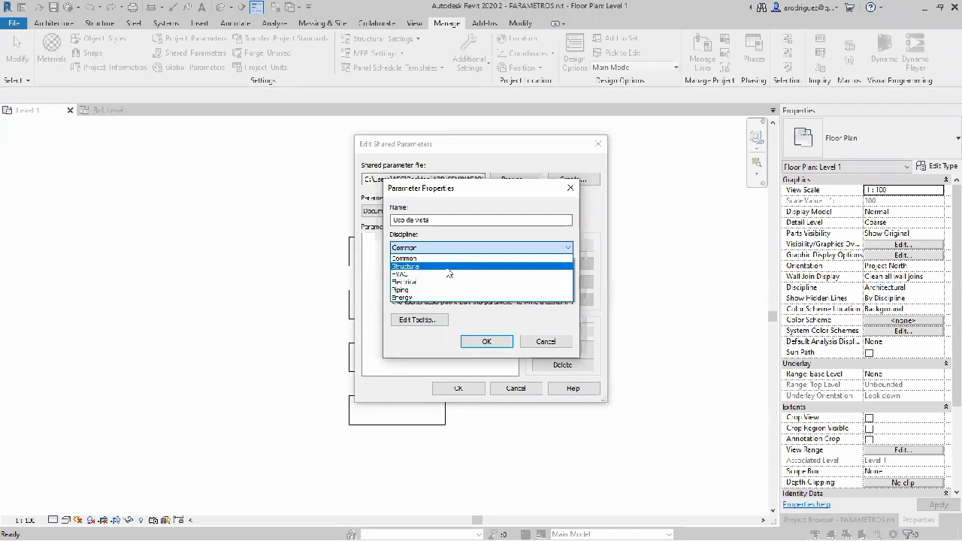
left_click(449, 268)
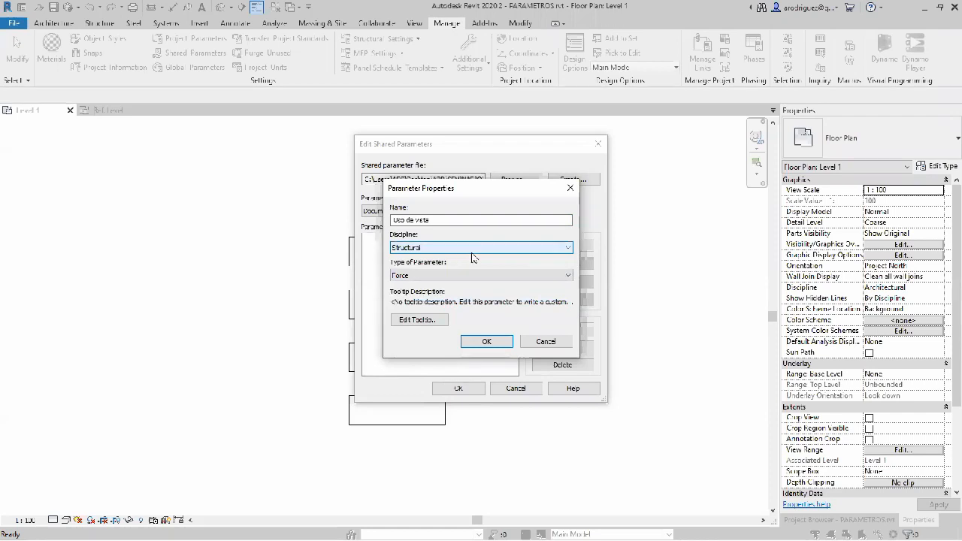
left_click(477, 275)
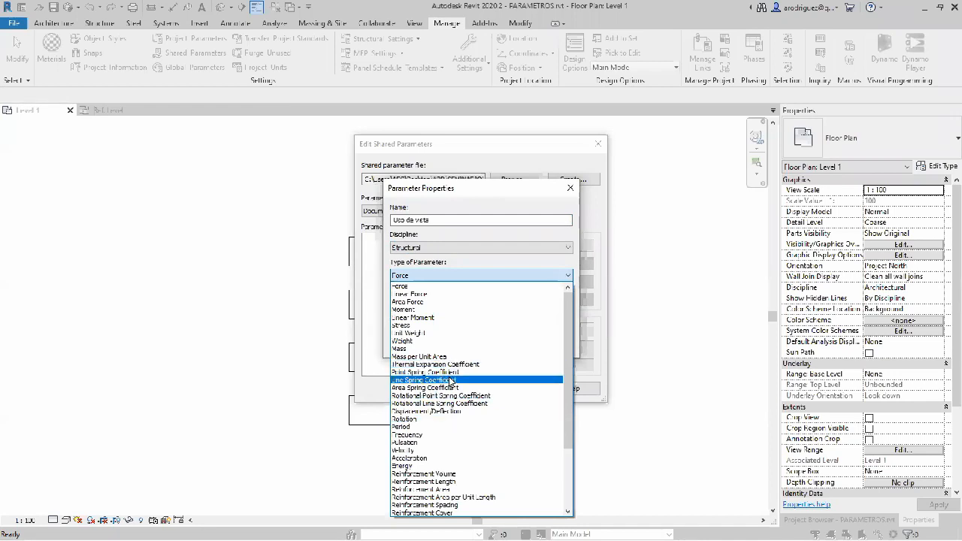
left_click(461, 275)
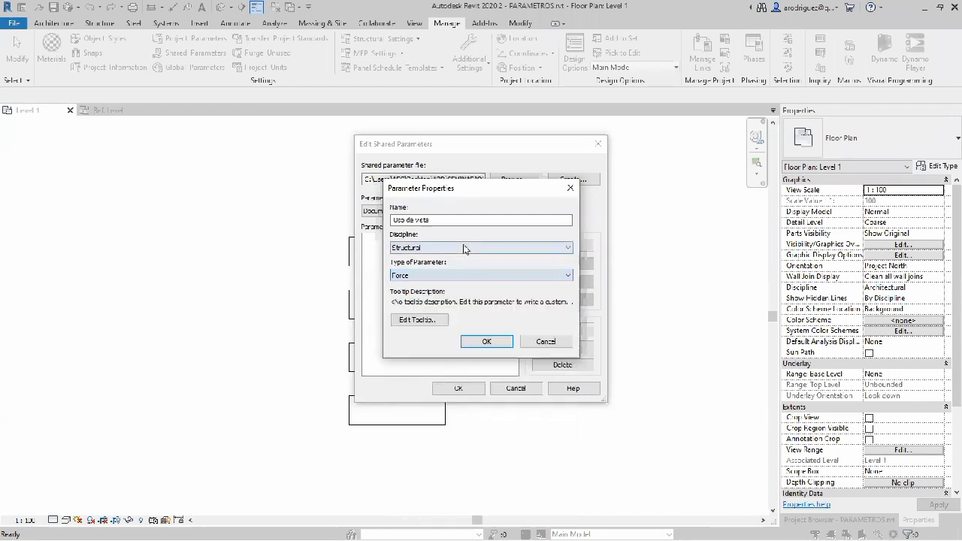
left_click(457, 248)
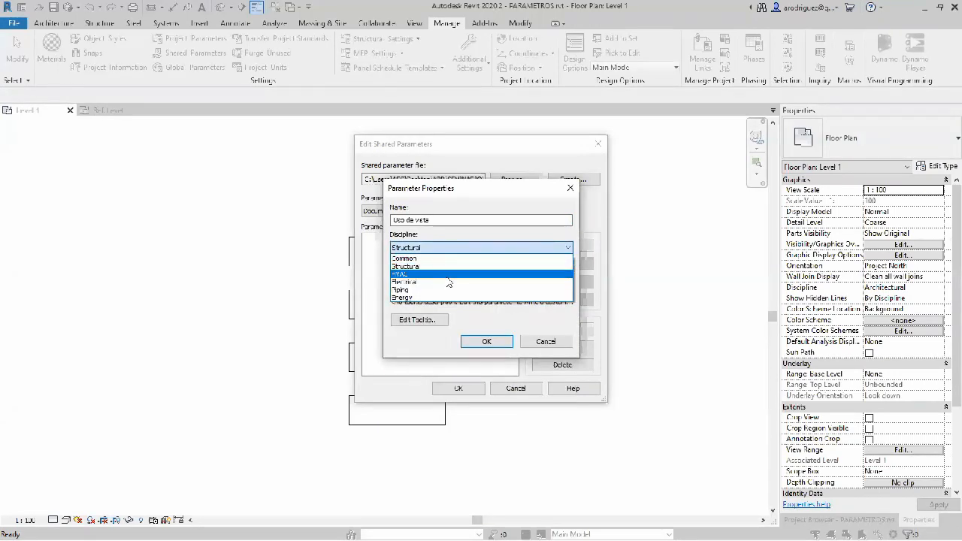
left_click(449, 273)
left_click(438, 277)
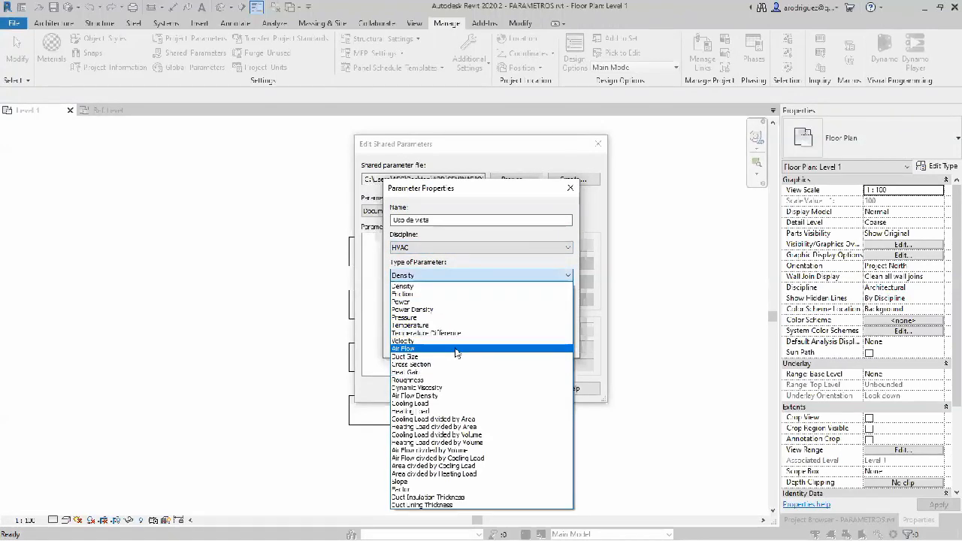
left_click(517, 276)
Step: Set the Uso de vista parameter's discipline to Common and its type to Text
left_click(449, 248)
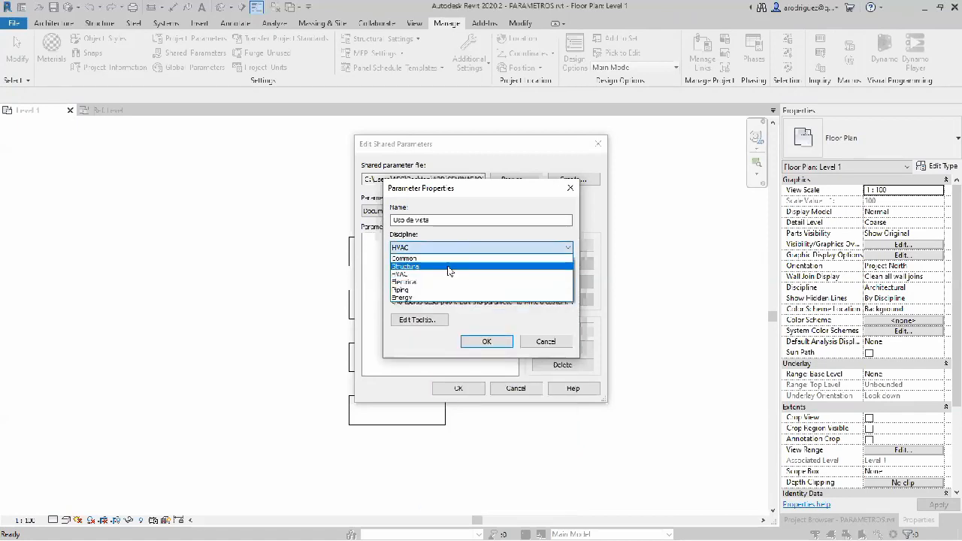
left_click(443, 259)
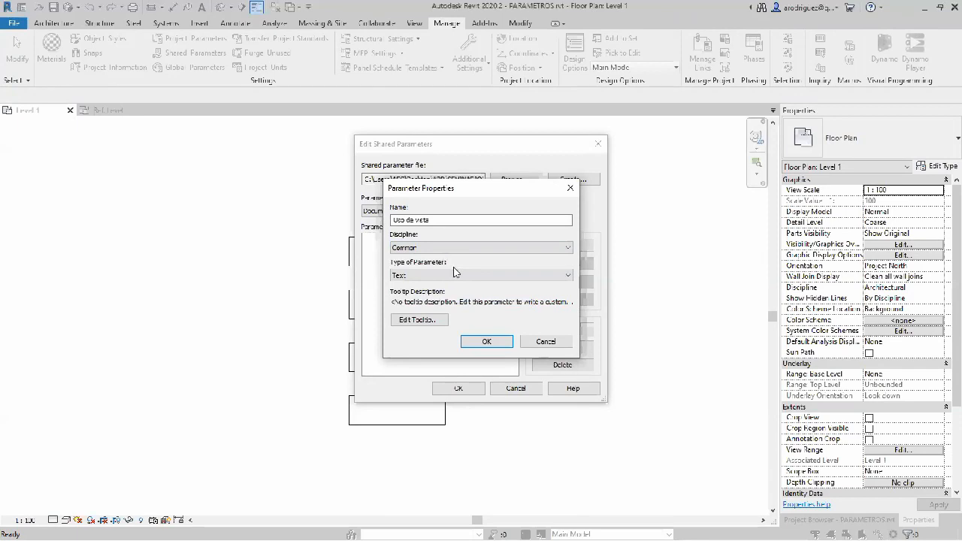
left_click(458, 276)
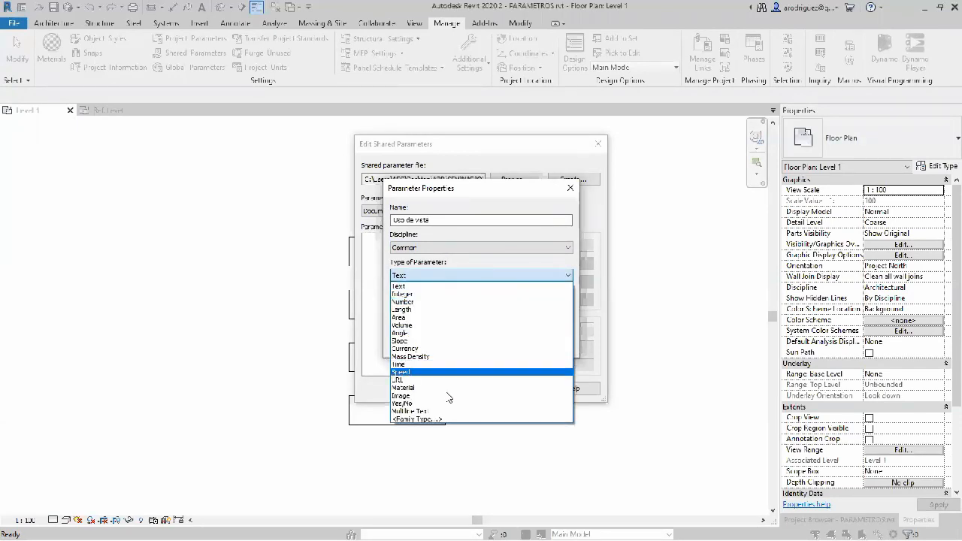
left_click(451, 276)
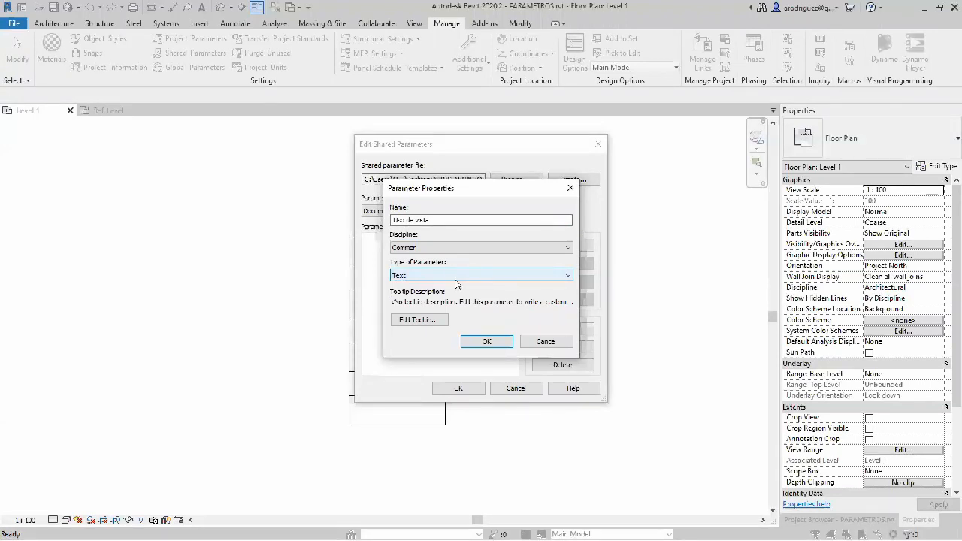
Step: Give Uso de vista a tooltip beginning "Este parametro nos va a servir para acomodar las vistas por doc" and confirm the new parameter
left_click(420, 320)
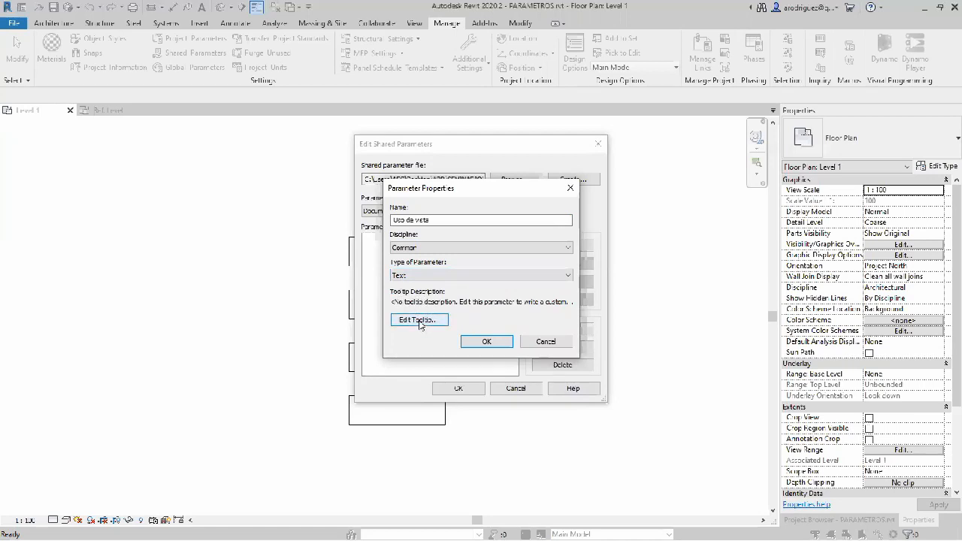
left_click_drag(421, 322, 325, 281)
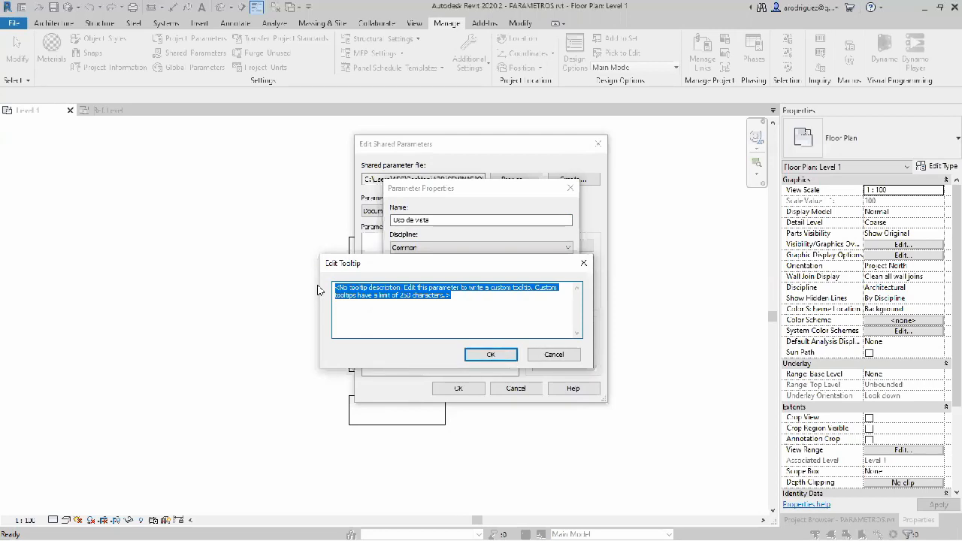
type("Este parametro nos va a servir pa")
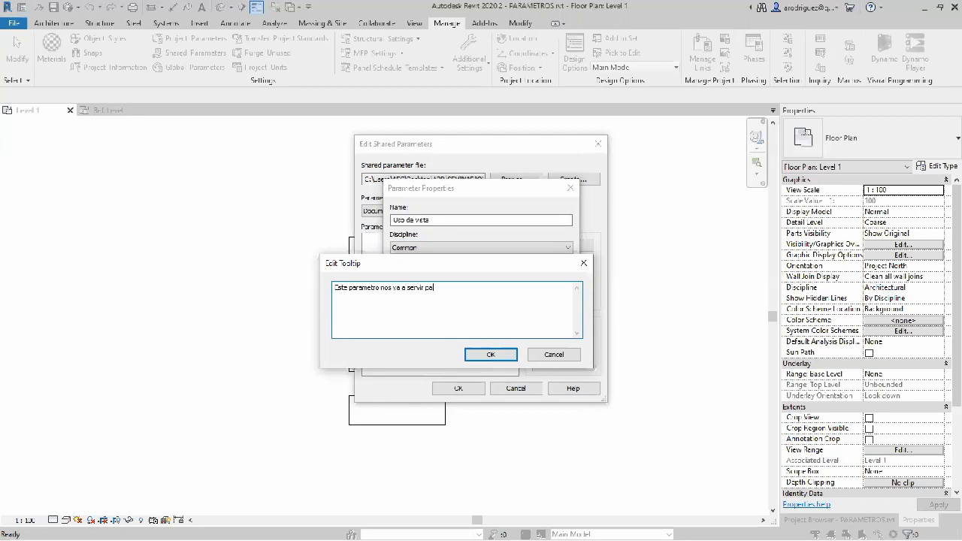
type("ra ecomcar las vista")
type("s p")
type(" p")
type("or ")
type("doc")
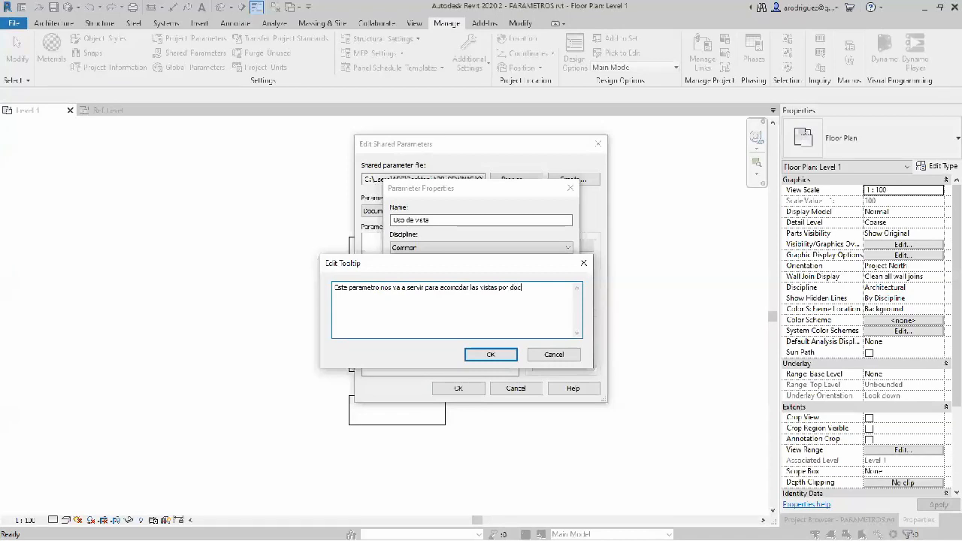
type("umne")
key("BackSpace")
left_click(490, 355)
left_click(486, 342)
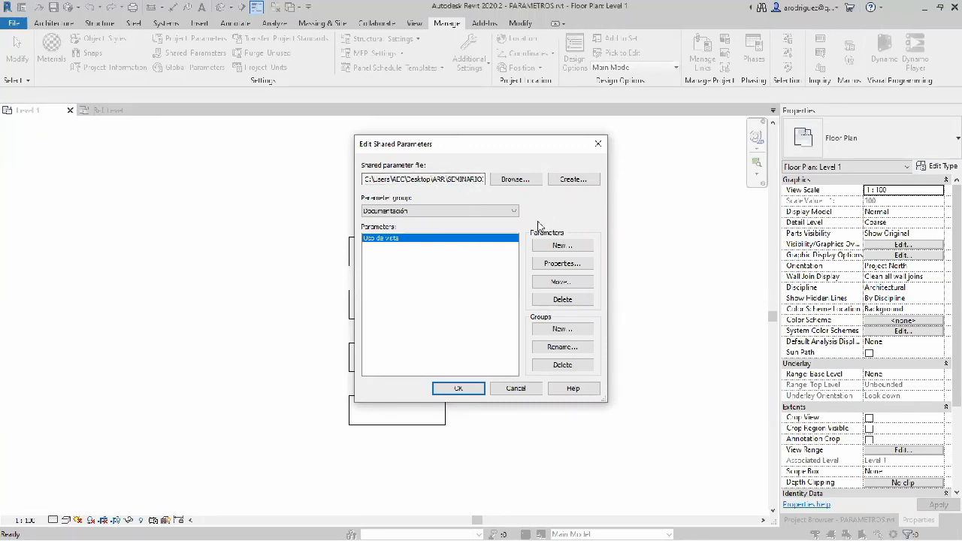
Step: Confirm the shared parameter edits and start a project parameter based on the shared Uso de vista parameter from the Documentación group
left_click(459, 389)
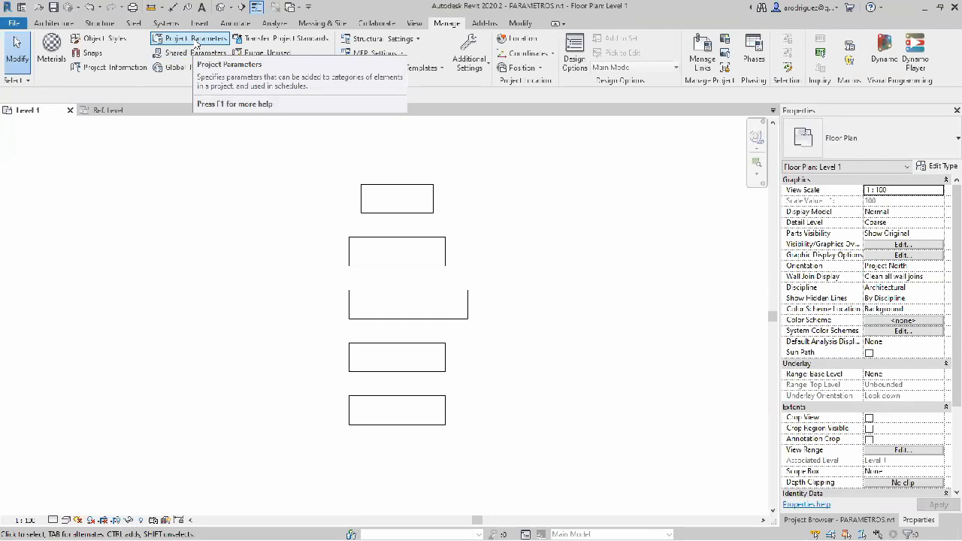
left_click(195, 42)
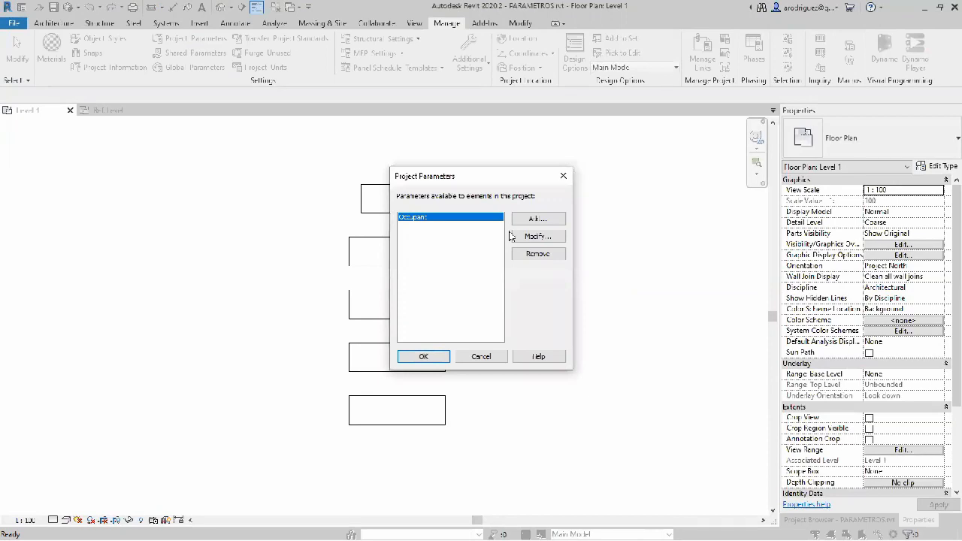
left_click(537, 219)
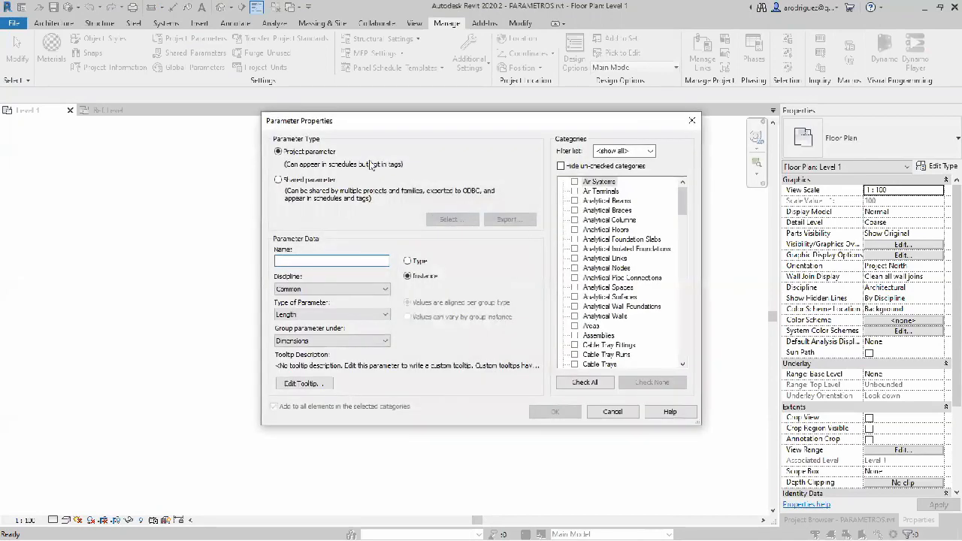
left_click(310, 186)
left_click(447, 219)
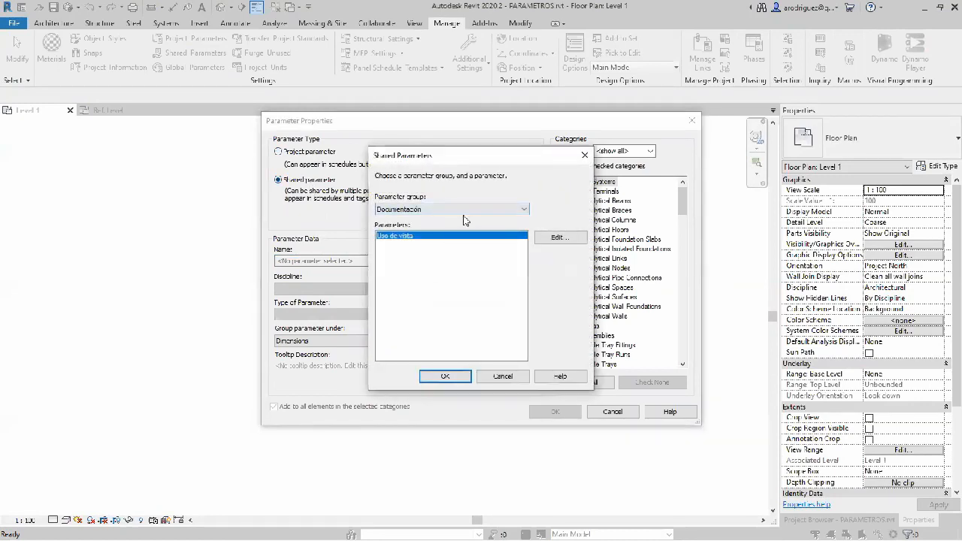
left_click(456, 212)
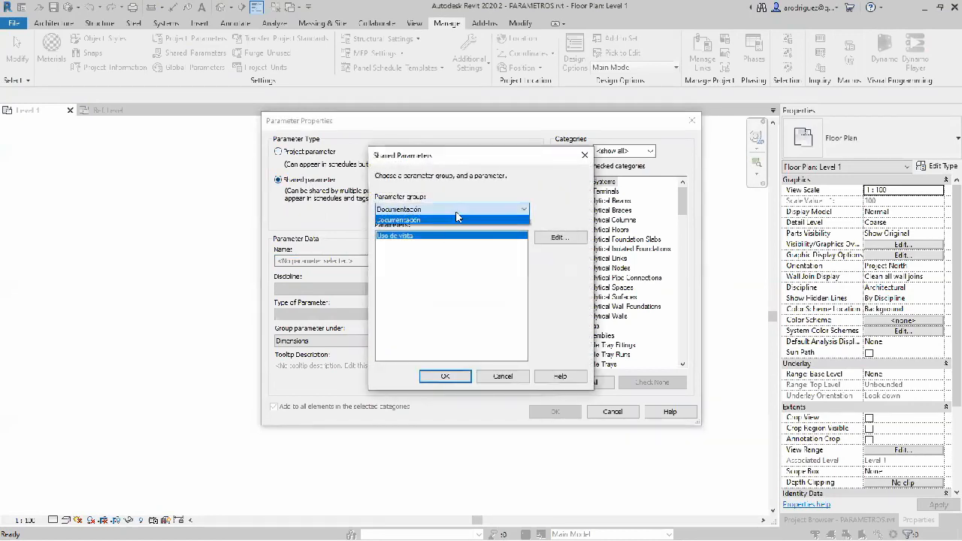
left_click(451, 270)
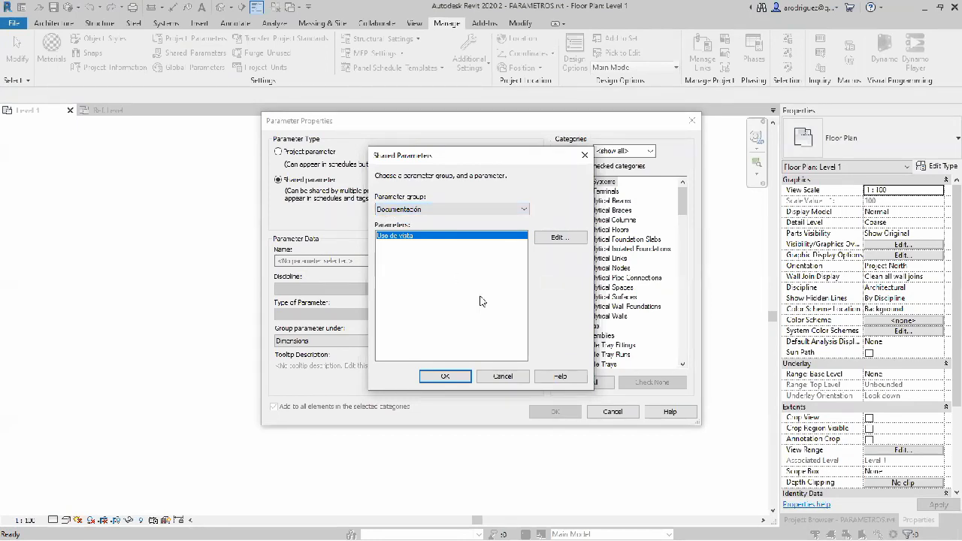
left_click(447, 377)
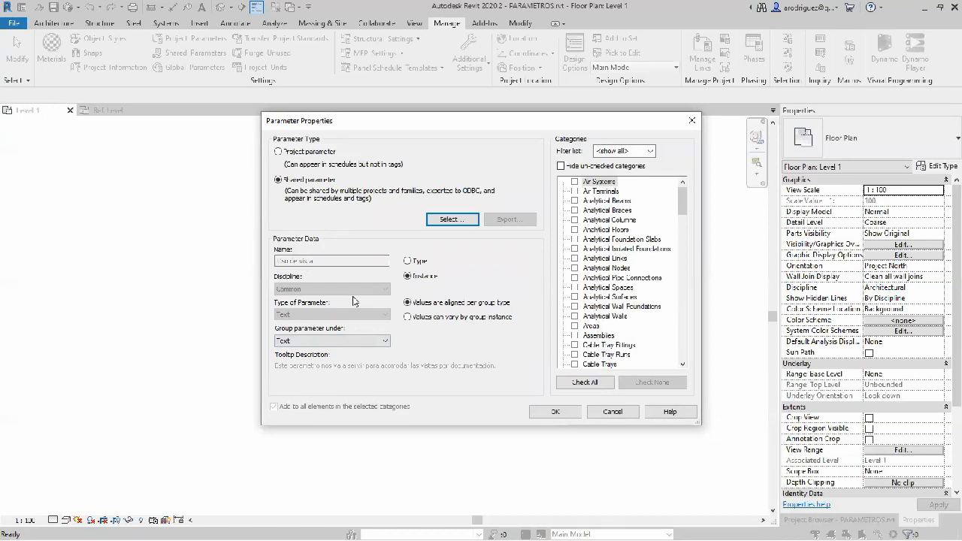
Step: Assign the Uso de vista parameter to the Views category
scroll(606, 242, "down", 3)
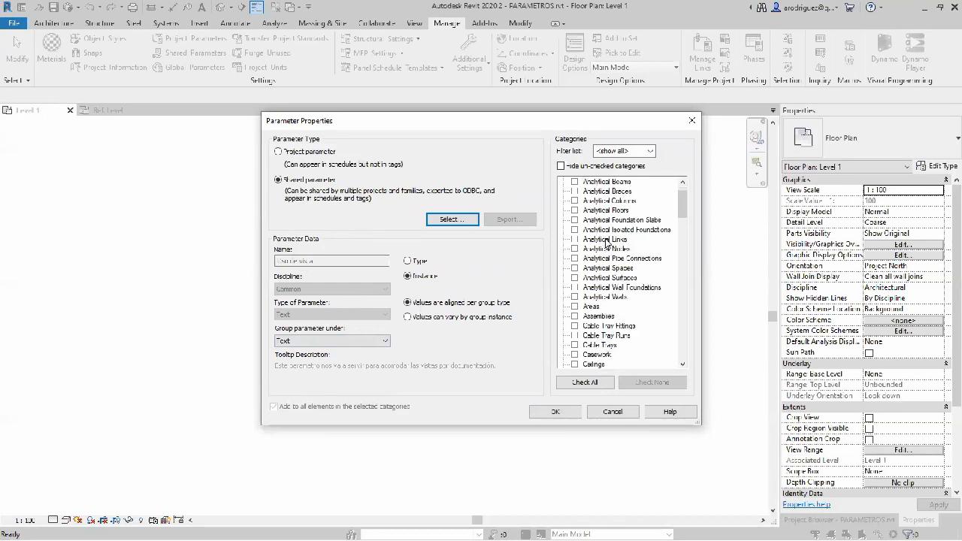
scroll(606, 242, "down", 8)
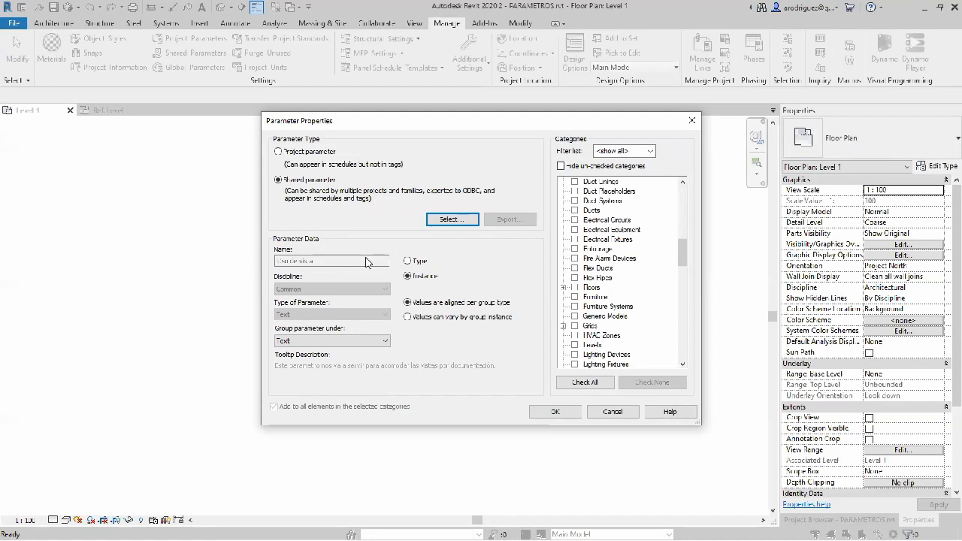
left_click(664, 273)
scroll(654, 260, "down", 15)
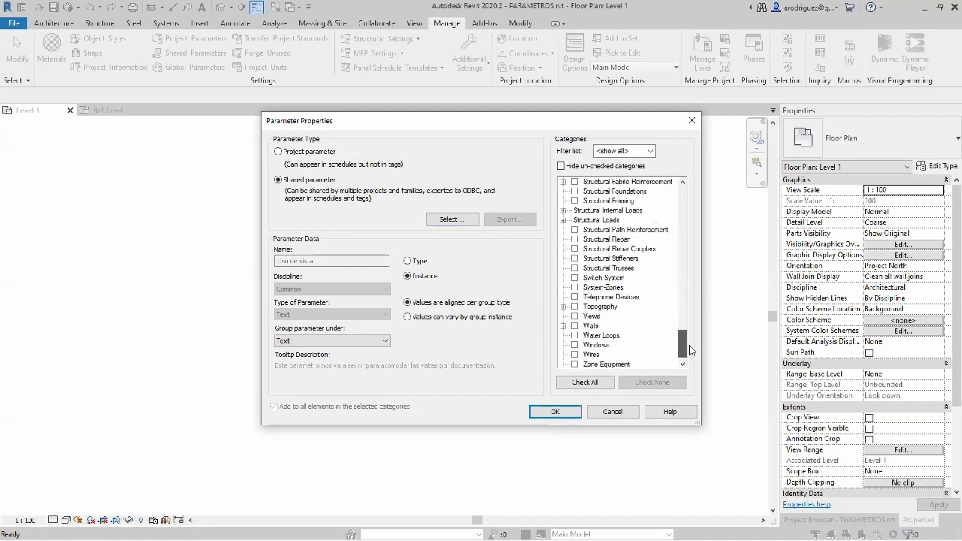
left_click(575, 306)
Step: Review the other categories and the discipline filter options, and confirm adding Uso de vista to the project parameters
scroll(601, 275, "up", 8)
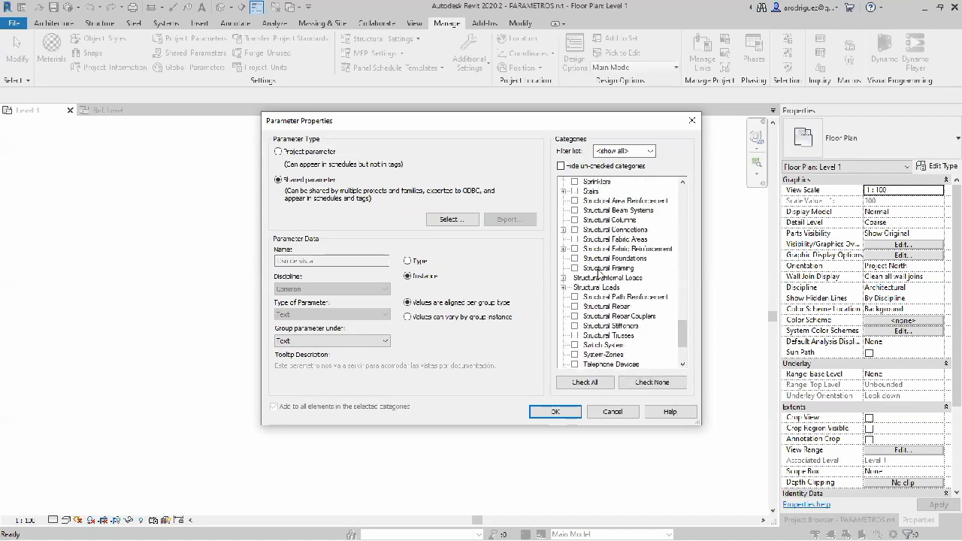
scroll(601, 274, "up", 3)
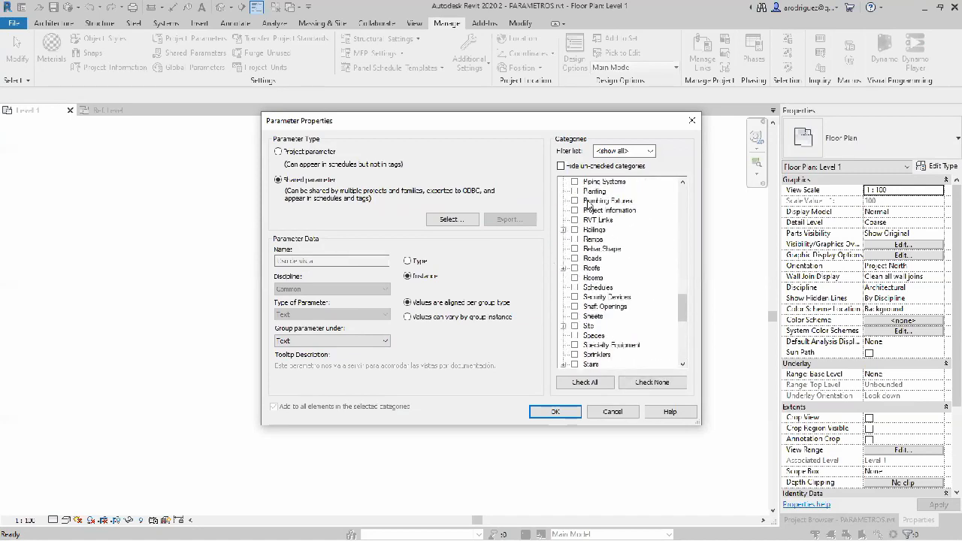
scroll(593, 277, "up", 4)
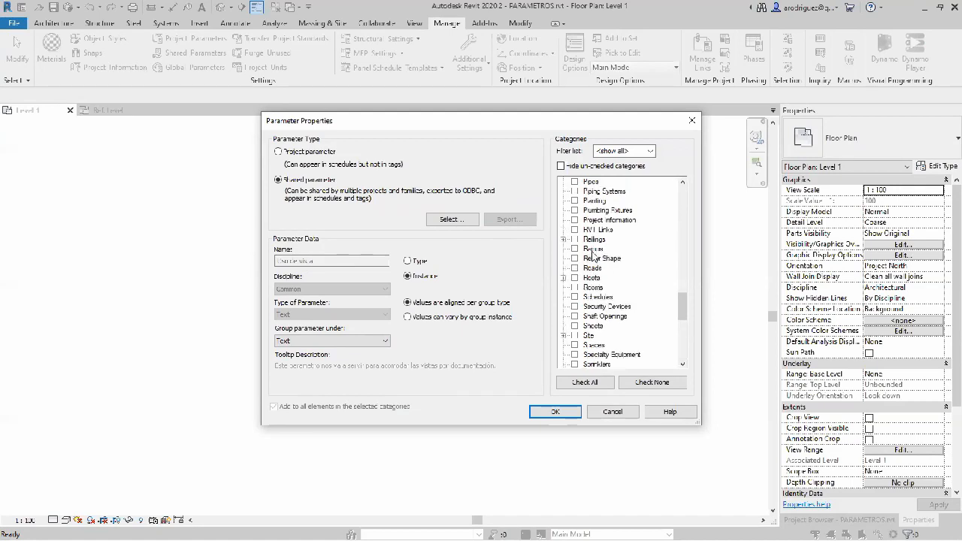
left_click(650, 151)
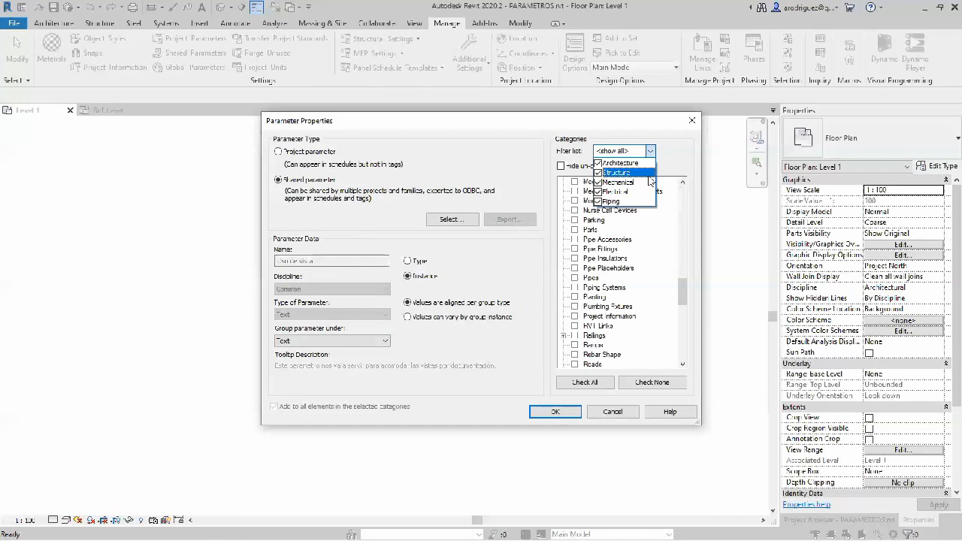
left_click(635, 239)
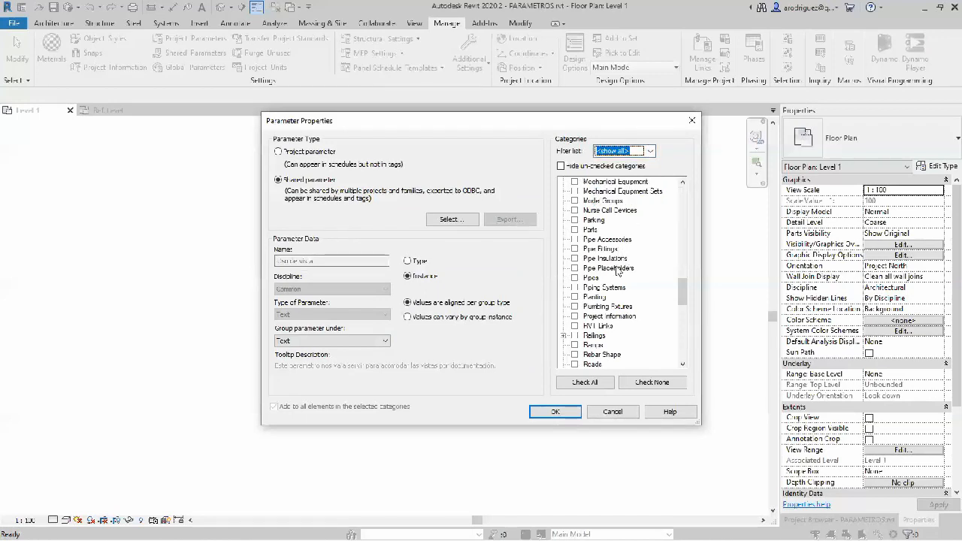
scroll(607, 275, "down", 2)
scroll(608, 276, "down", 6)
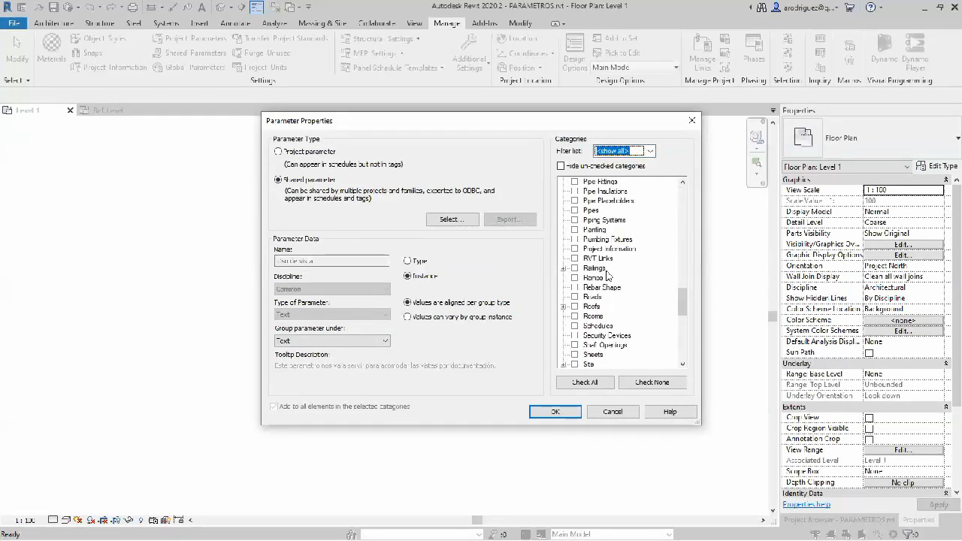
scroll(641, 326, "down", 5)
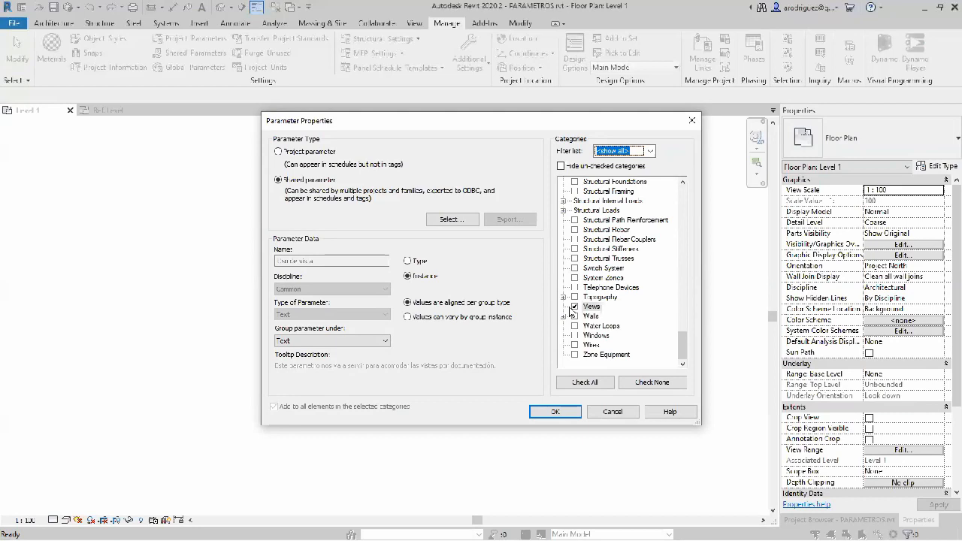
left_click(555, 412)
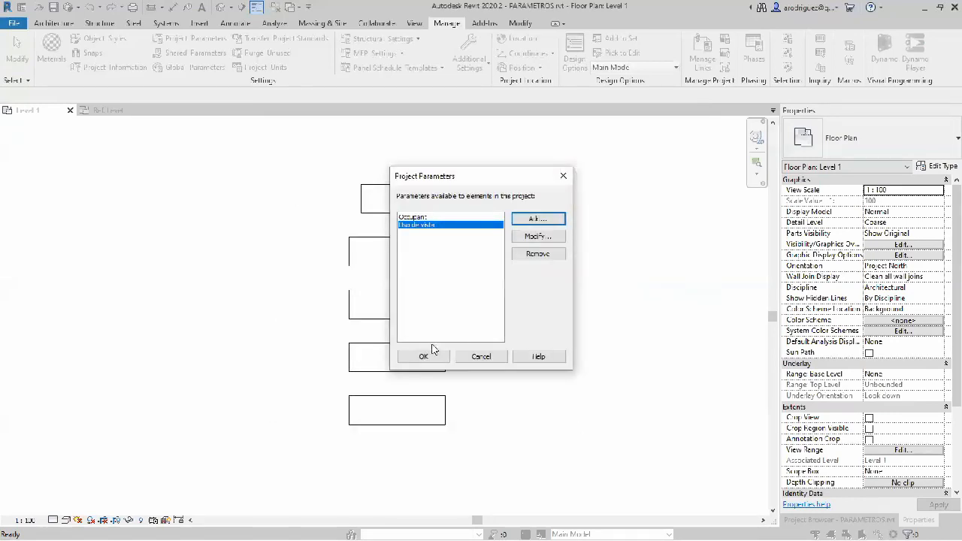
left_click(422, 358)
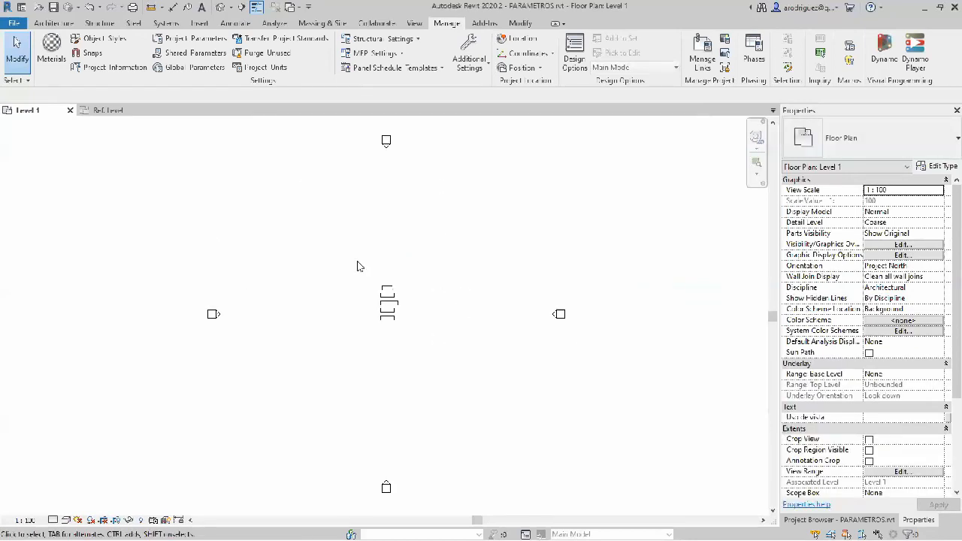
Step: Examine the Level 1 floor plan and its view properties, including the Uso de vista parameter in the Text group
scroll(365, 220, "down", 3)
scroll(380, 248, "up", 3)
scroll(421, 225, "down", 1)
middle_click_drag(421, 225, 432, 254)
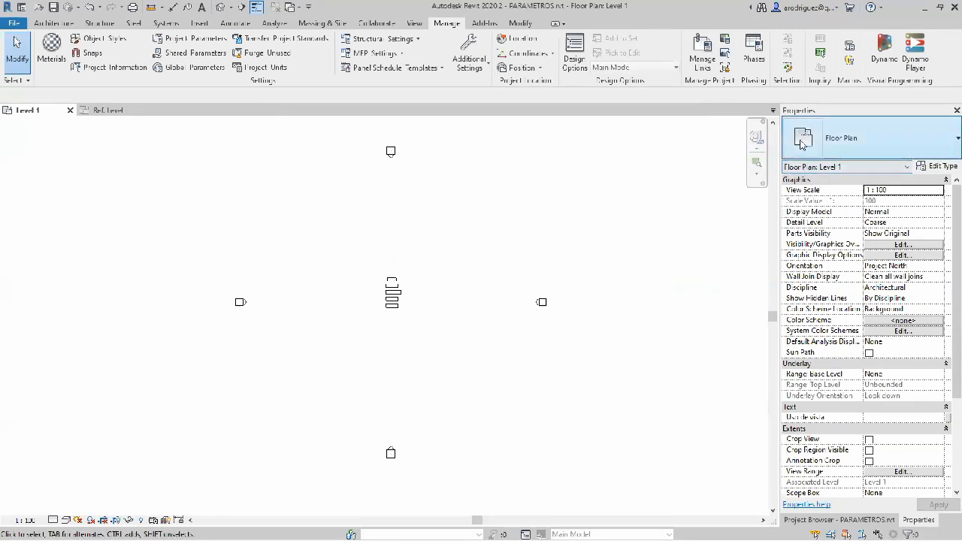
scroll(855, 302, "down", 5)
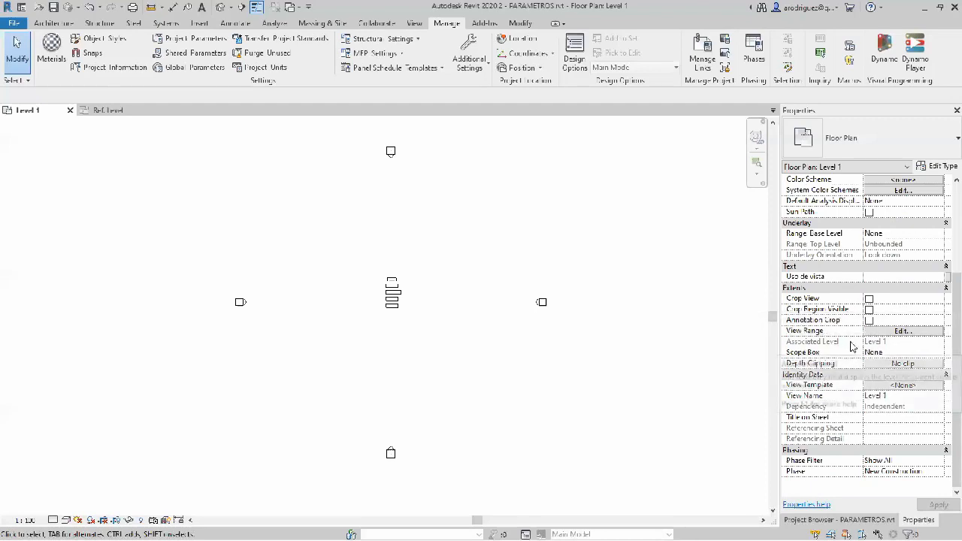
scroll(848, 346, "up", 4)
scroll(829, 371, "up", 1)
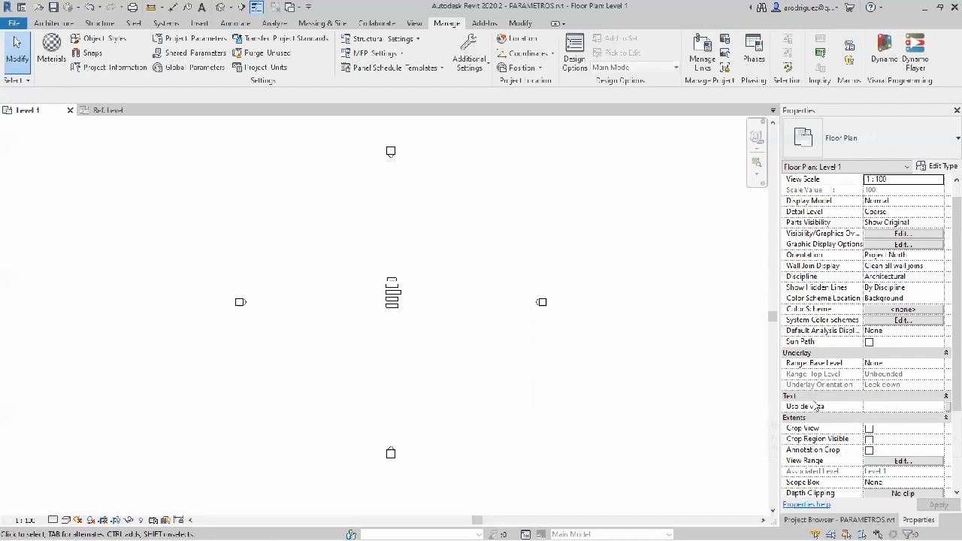
scroll(814, 406, "down", 2)
scroll(812, 340, "down", 2)
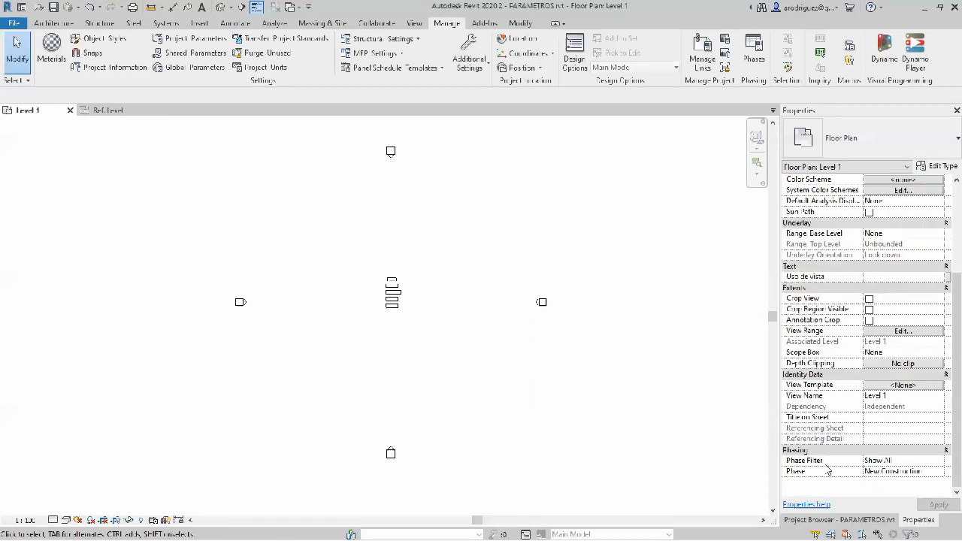
Step: Set the Level 1 floor plan's Uso de vista parameter to "Documentación"
scroll(822, 291, "up", 1)
scroll(827, 315, "up", 1)
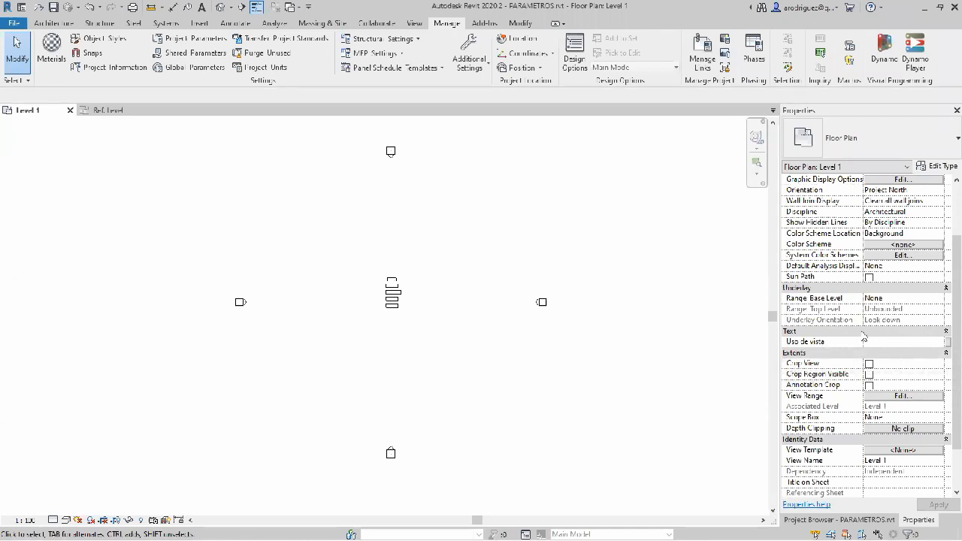
left_click(873, 344)
type("Documentac")
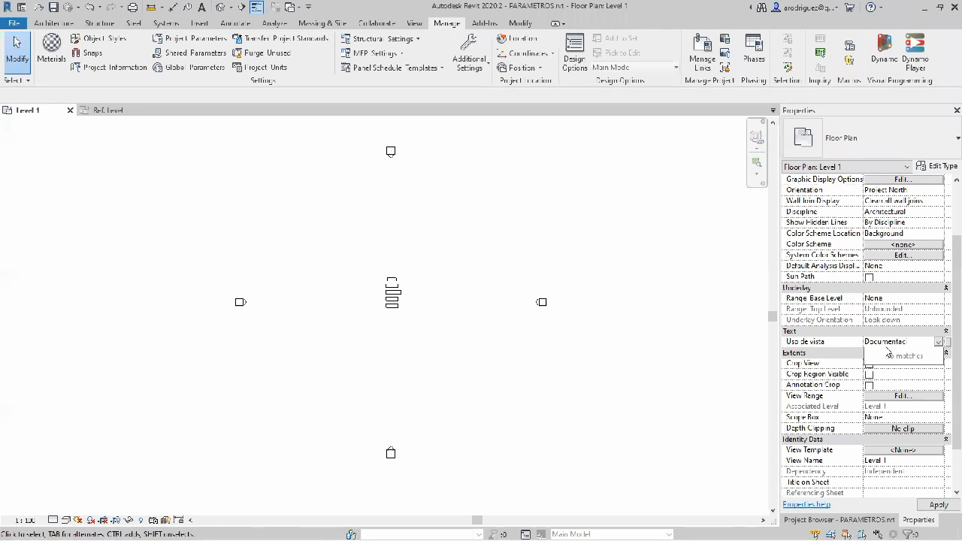
key("Return")
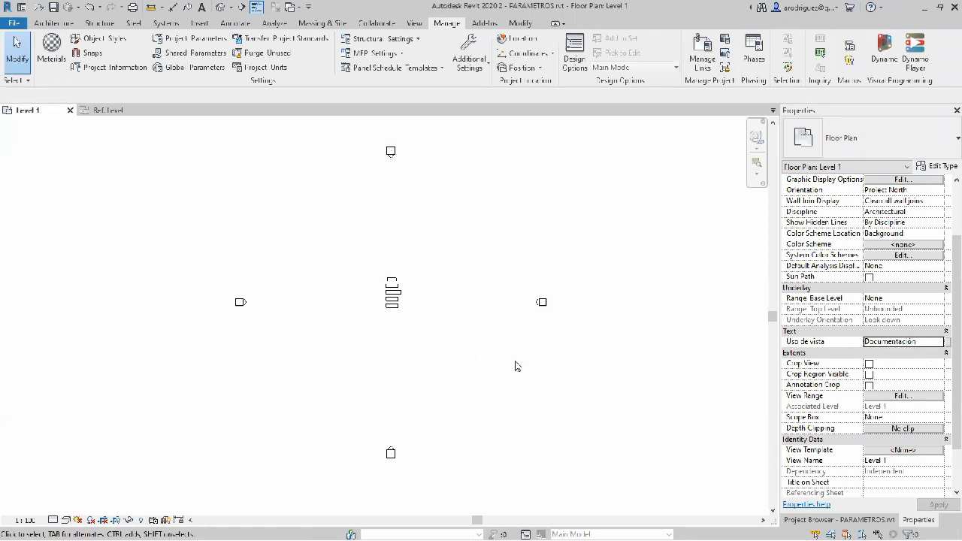
Step: Set the Level 1 floor plan's view scale to 1 : 500
scroll(511, 368, "up", 1)
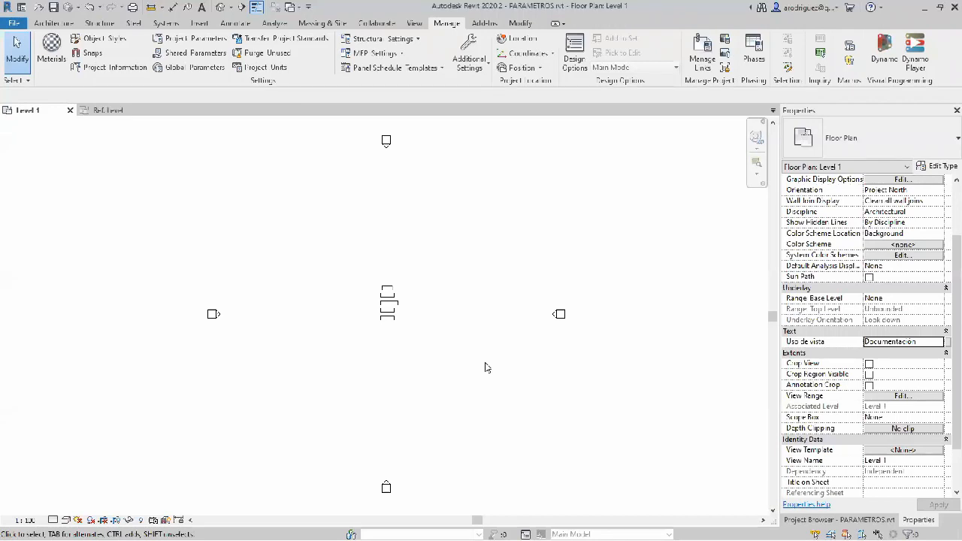
mouse_move(817, 344)
scroll(938, 284, "up", 3)
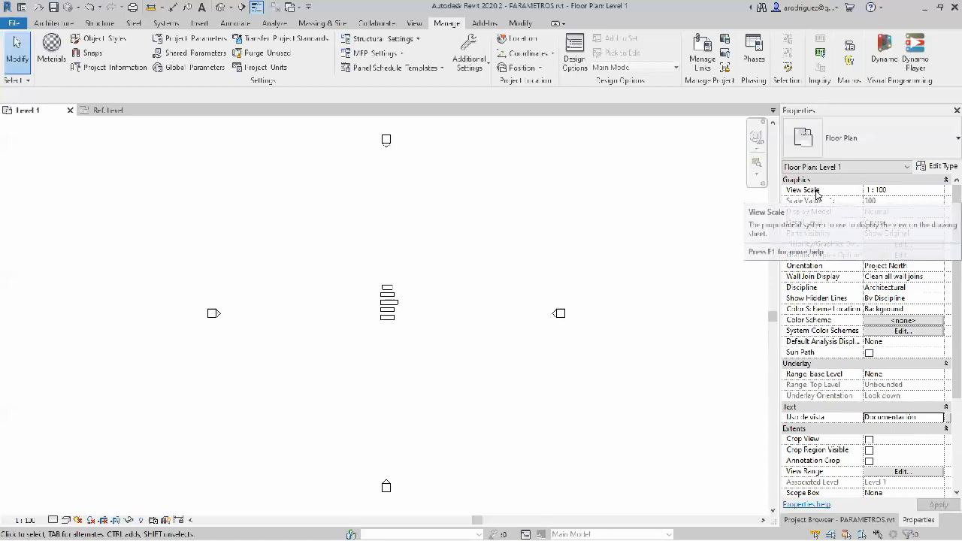
left_click(932, 190)
left_click(939, 190)
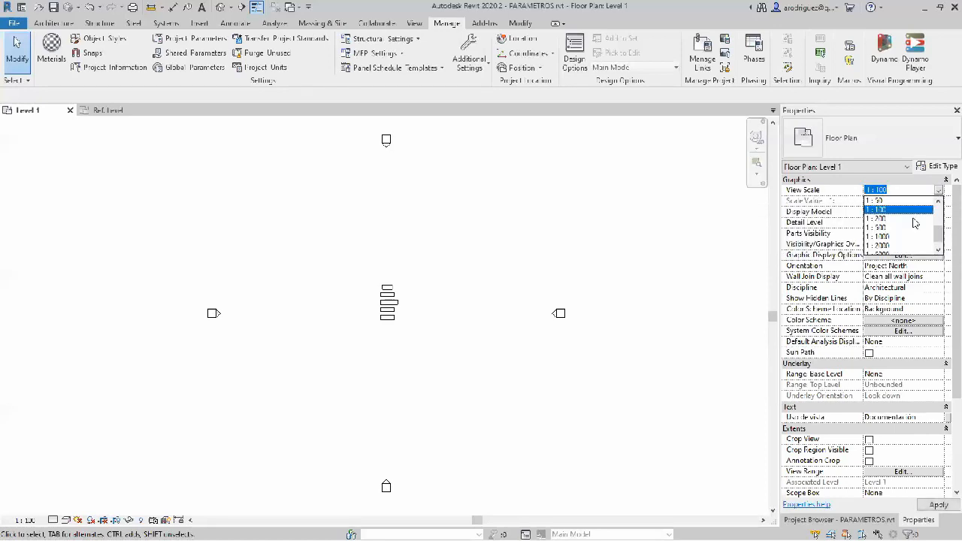
left_click(887, 227)
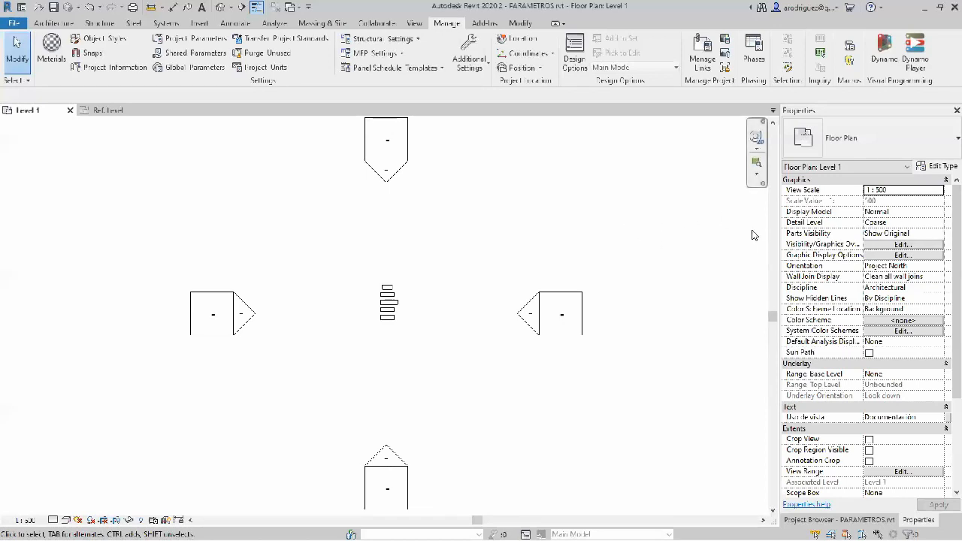
Step: Inspect the Largo dimension parameter in the table family's Ref. Level view and return to the project's Level 1 plan
left_click(113, 111)
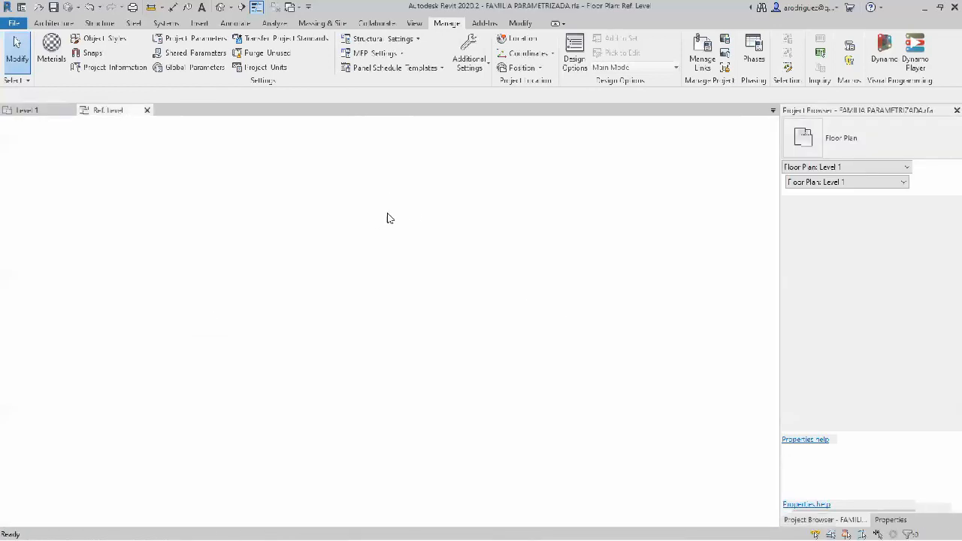
left_click(577, 172)
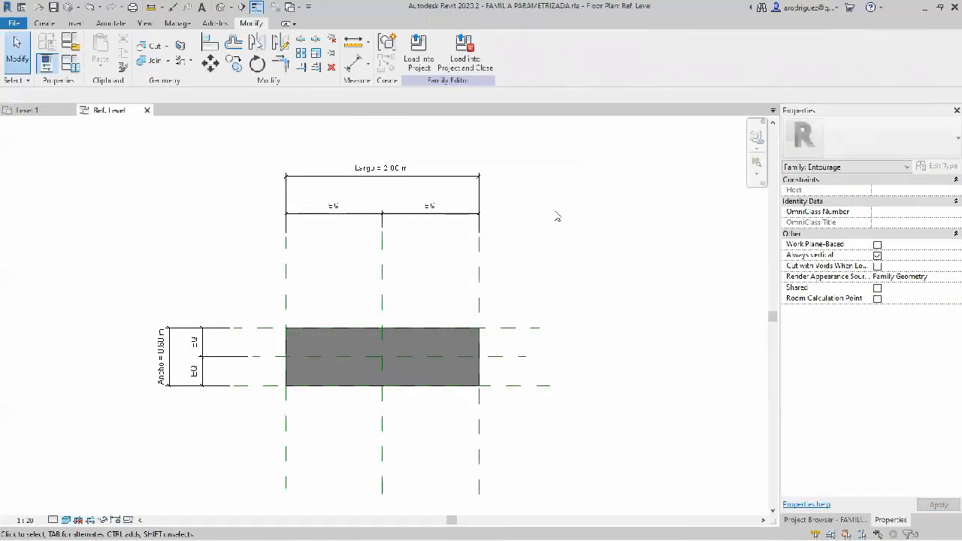
left_click(450, 180)
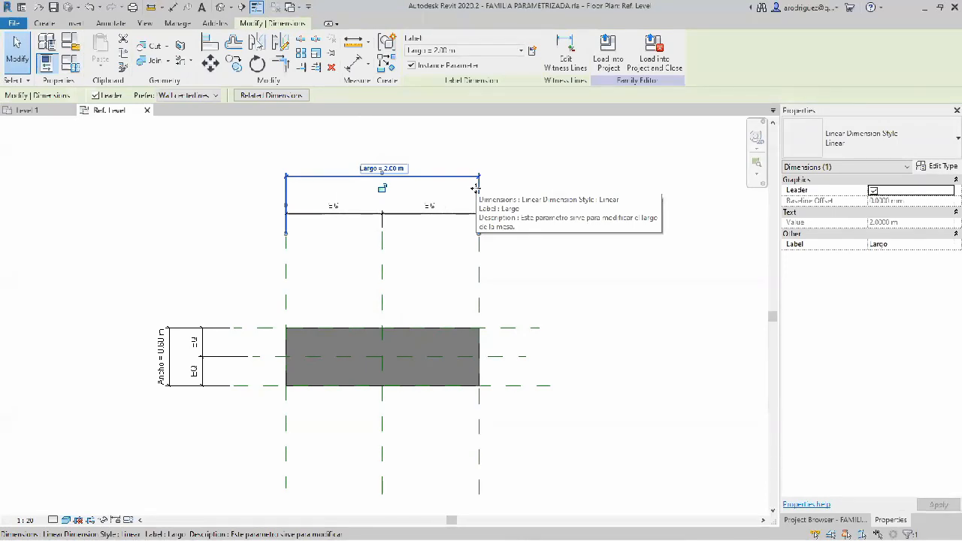
left_click(548, 215)
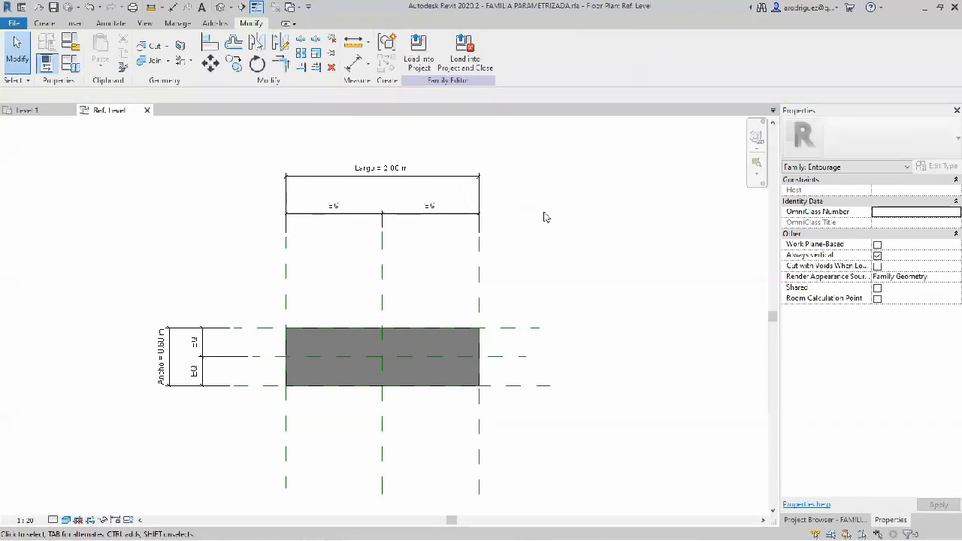
left_click(44, 111)
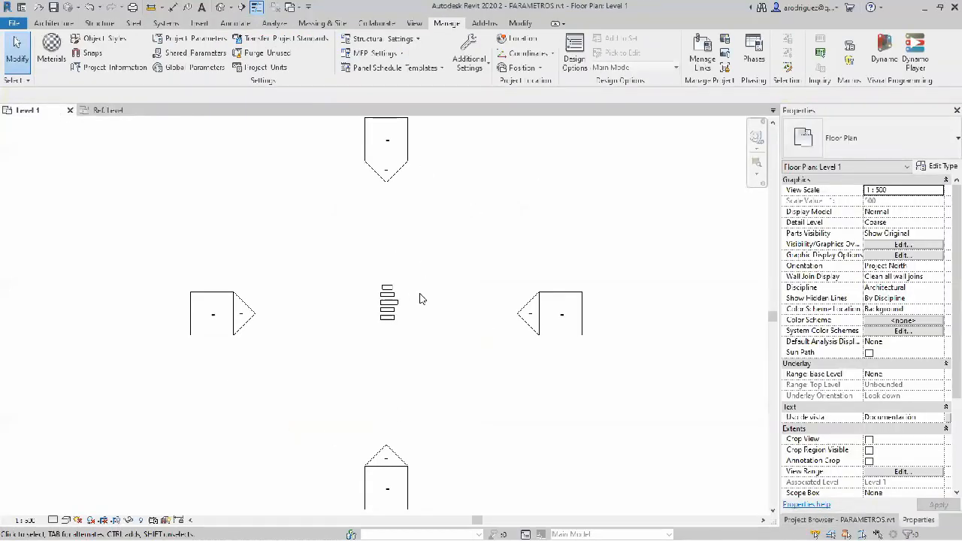
Step: Switch to the PowerPoint slide show on parameter types and advance from the Overview slide to the Resumen slide
key("alt+Tab")
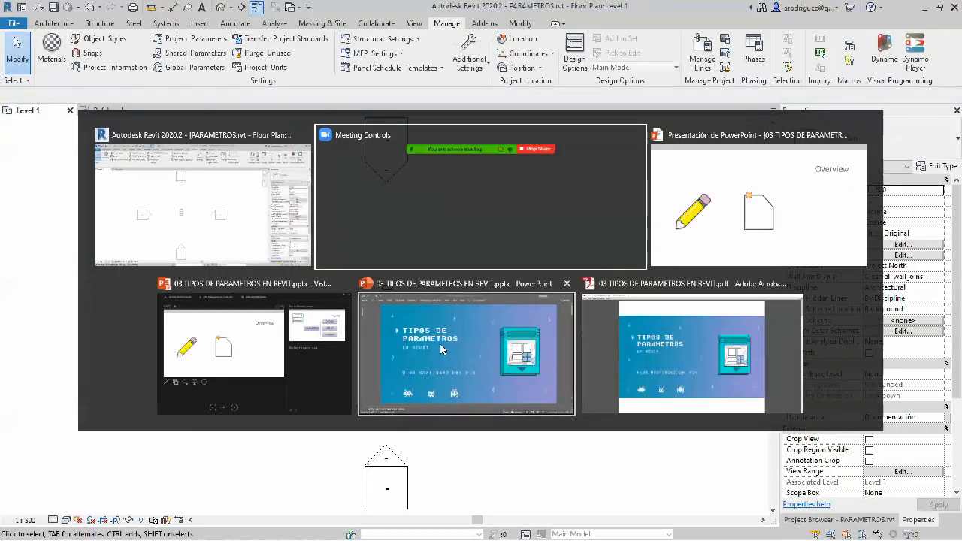
left_click(466, 367)
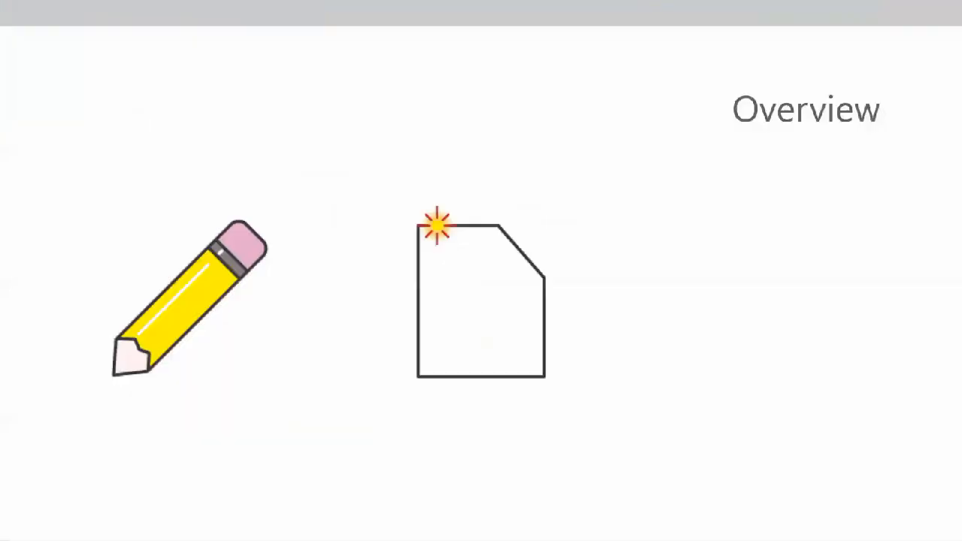
left_click(363, 263)
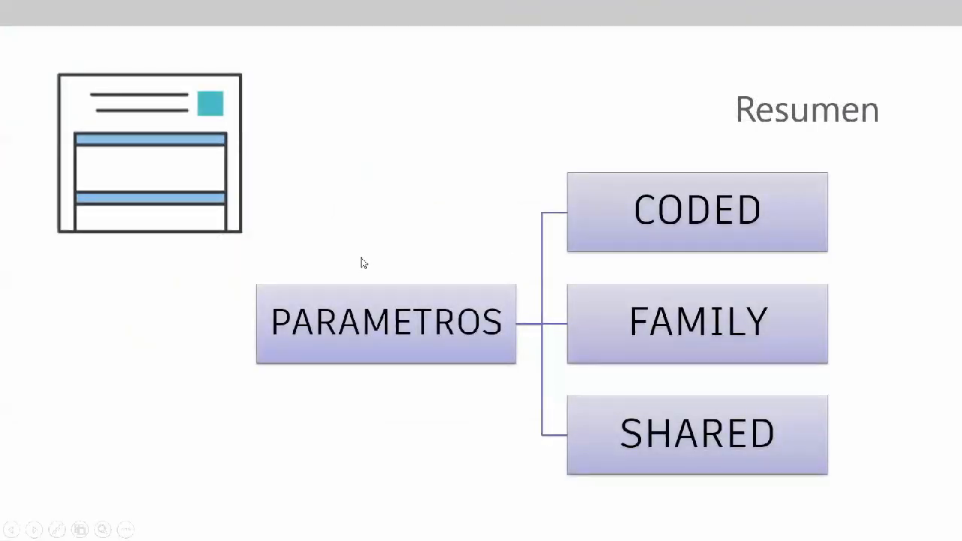